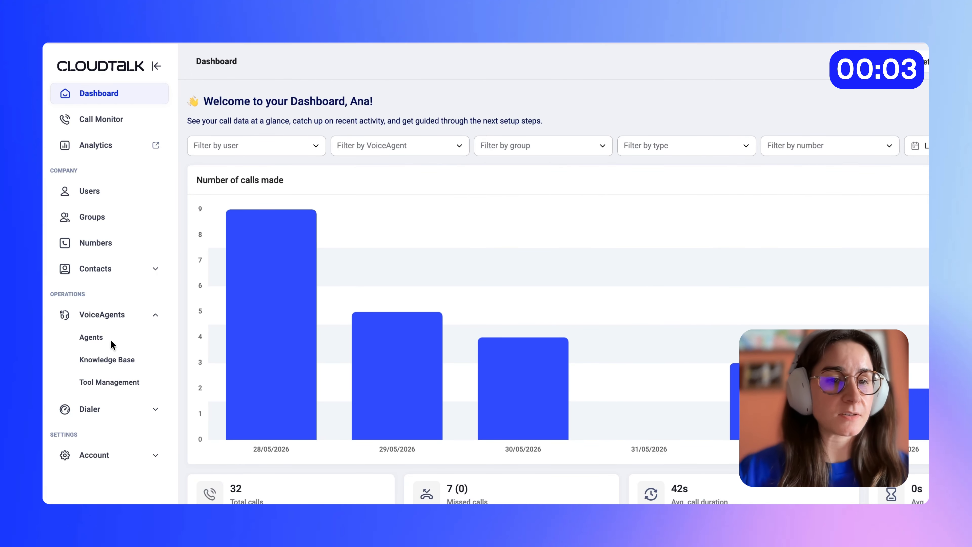
- Create a new VoiceAgent from the inbound Receptionist template
left_click(95, 339)
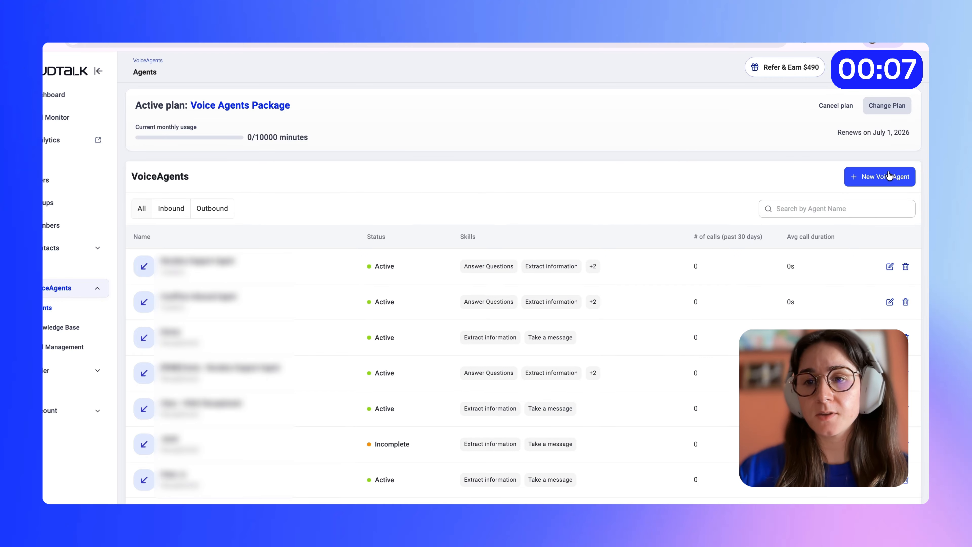
left_click(889, 174)
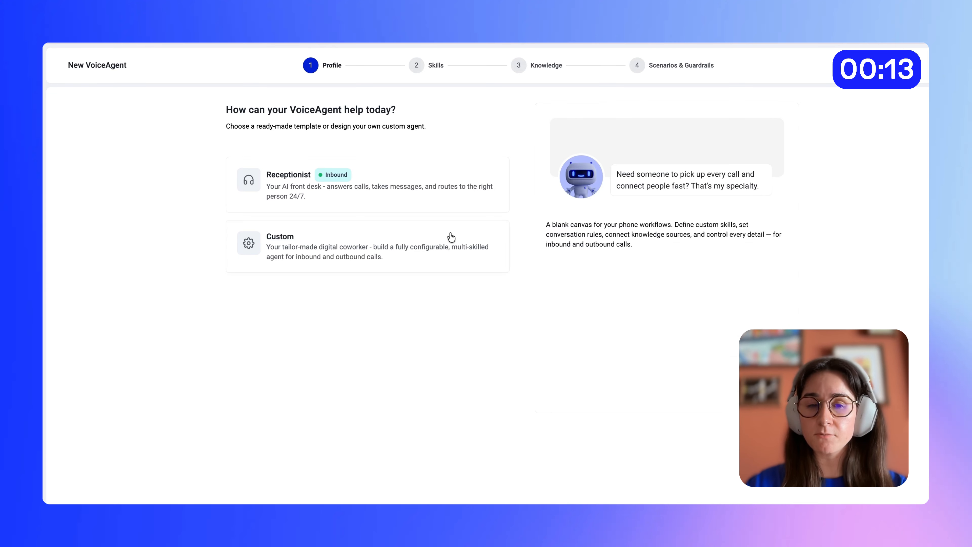
mouse_move(449, 202)
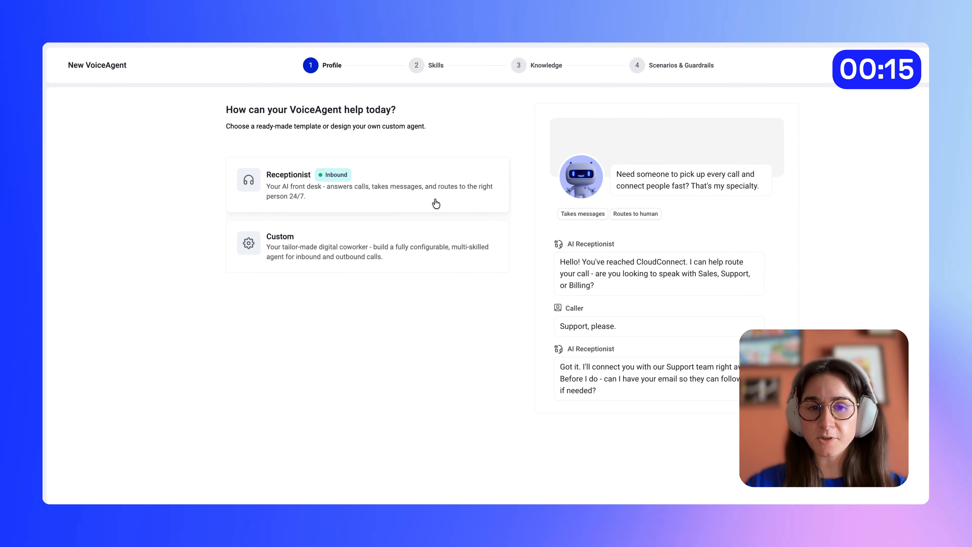
left_click(436, 203)
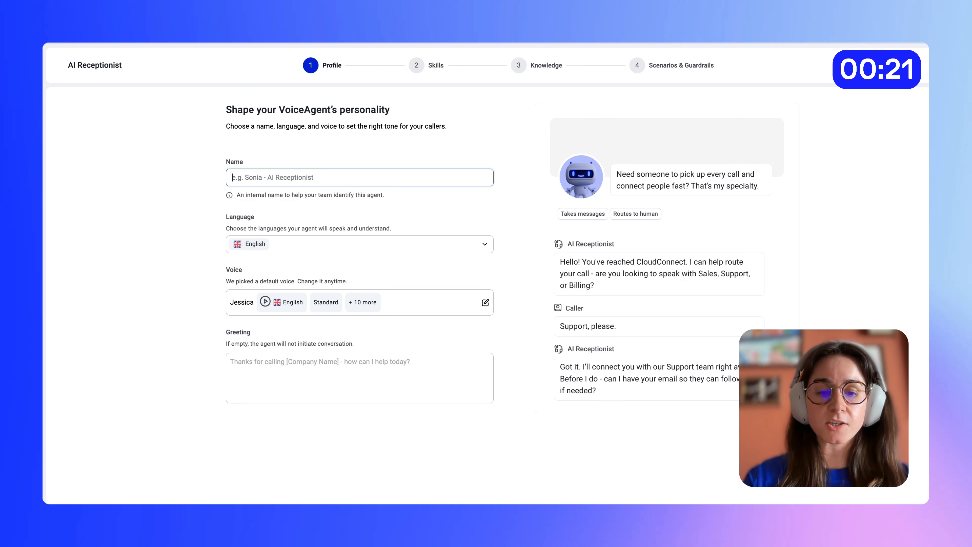
- Name the agent "Bright Smile AI Receptionist"
type("Bright Smile ")
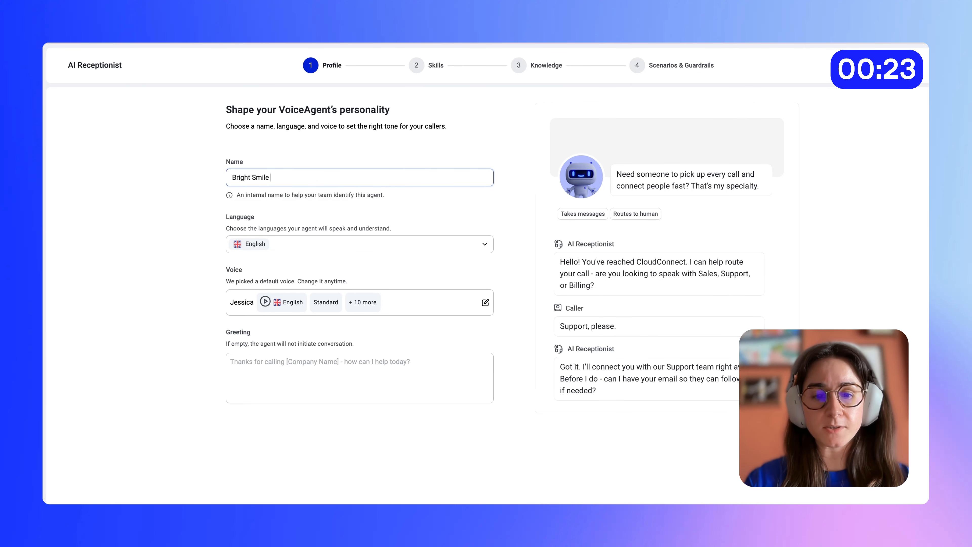
type("AI Receptionist")
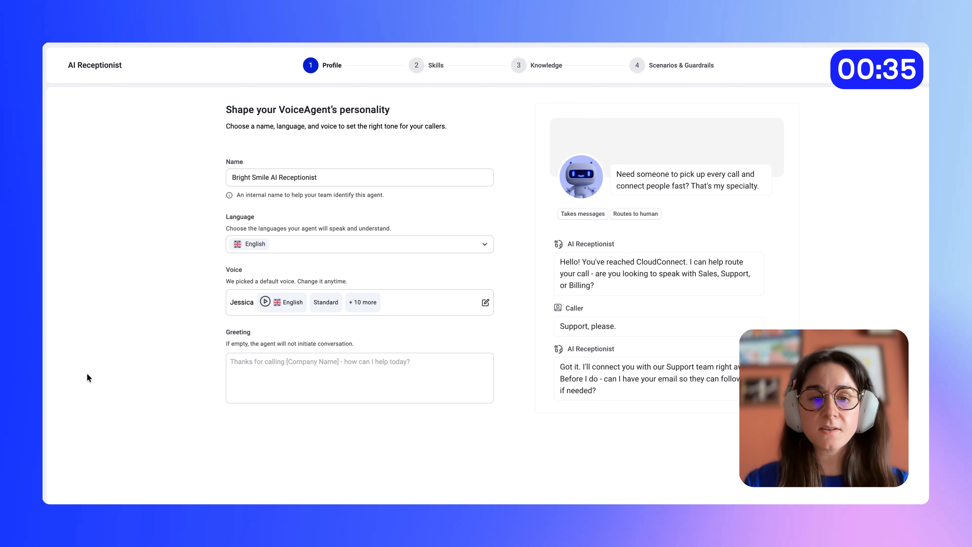
- Fill in a greeting for Bright Smile Dental that introduces the receptionist and asks for the caller's name and how to help today
left_click(268, 364)
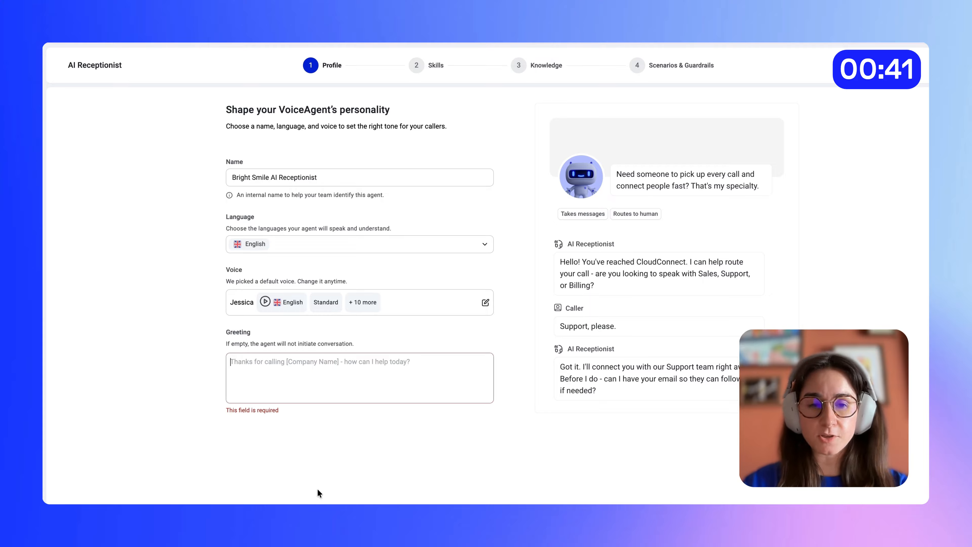
type("Hi, you've reached Bright Smile Dental. This is Sophia. Please tell me your name and how I can help you today.")
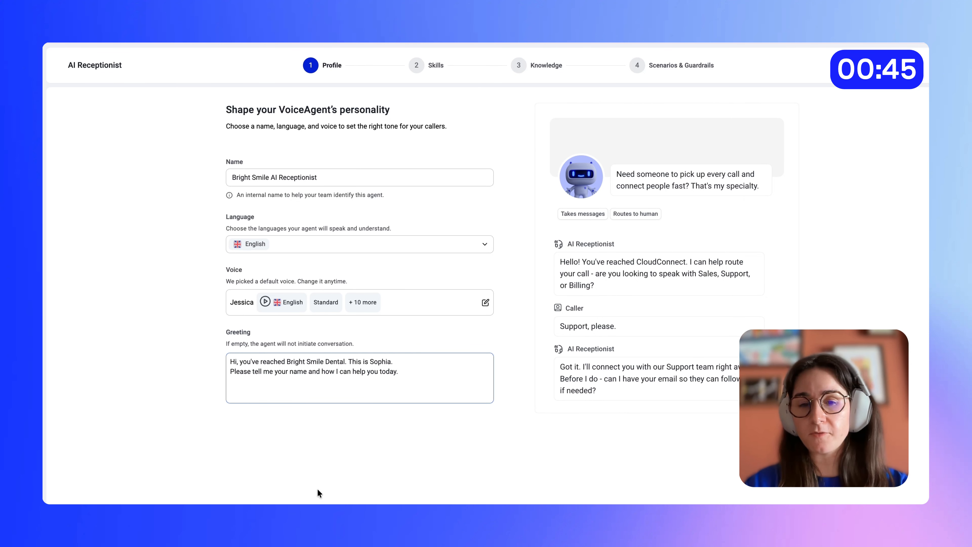
key("BackSpace")
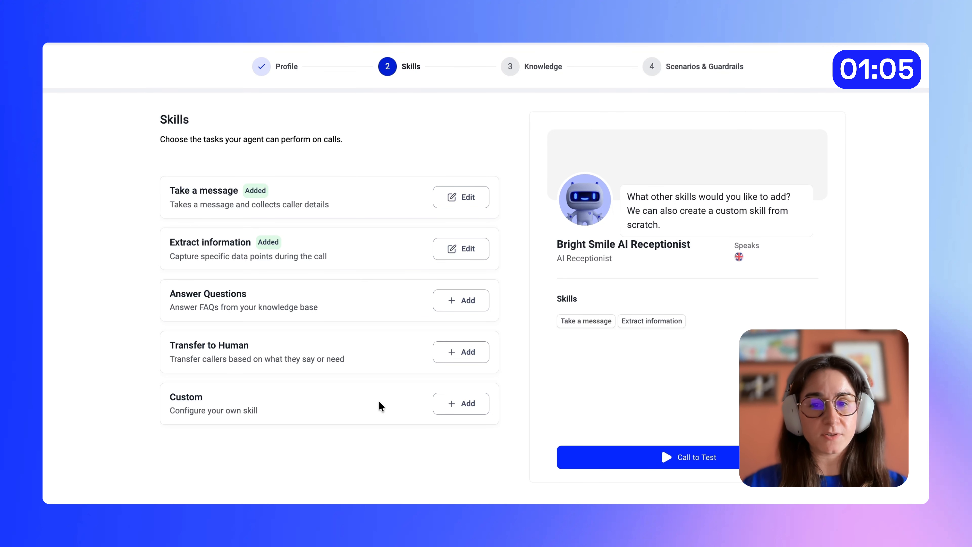
- Change the Take a message response to say the details were received, will go to the team, and someone will be in touch as soon as possible
left_click(468, 198)
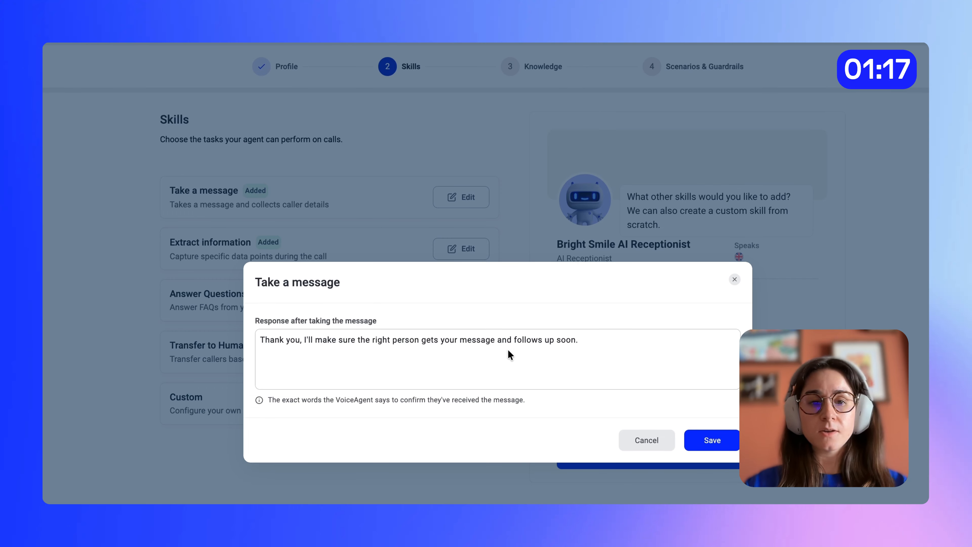
left_click(624, 338)
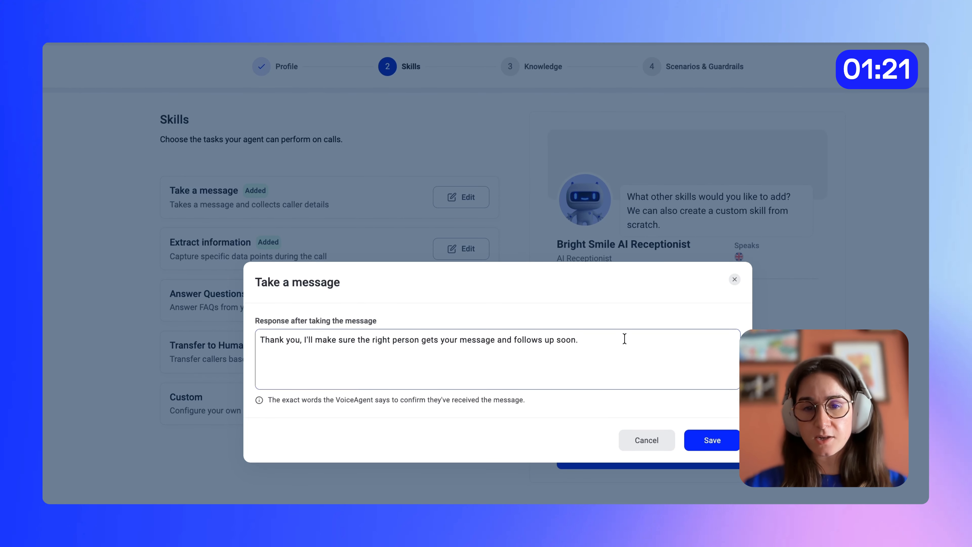
key("ctrl+a")
key("BackSpace")
type("Got it. I've got all your details. I'll pass it along to the team and someone will be in touch as soon as possible.")
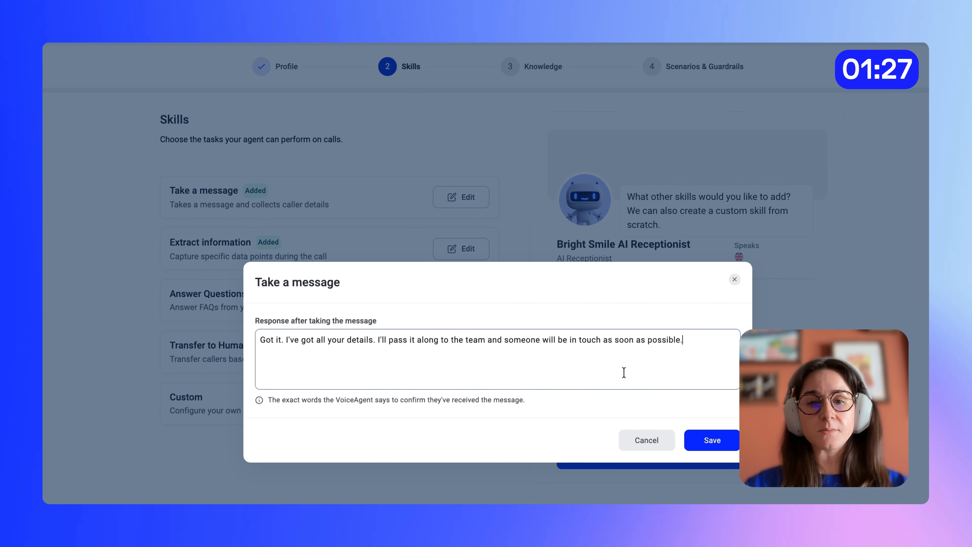
left_click(713, 440)
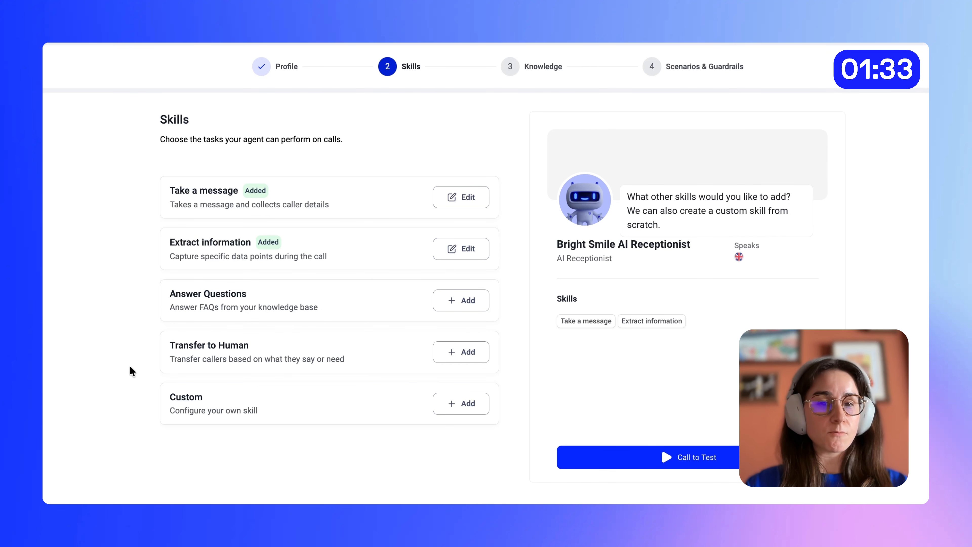
- In the Extract information skill, add a "name" text item with the instruction "Get the caller name as provided during the conversation."
left_click(459, 251)
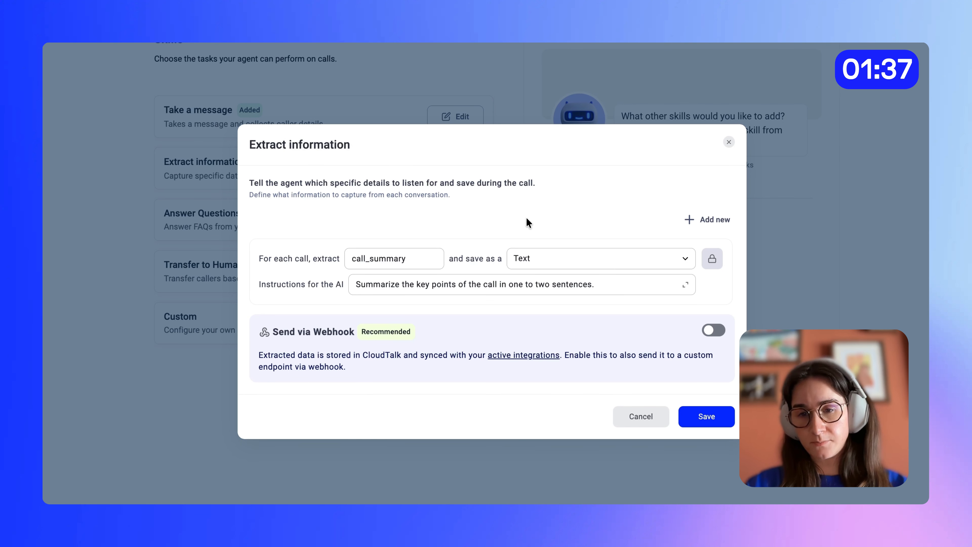
left_click(691, 221)
left_click(399, 294)
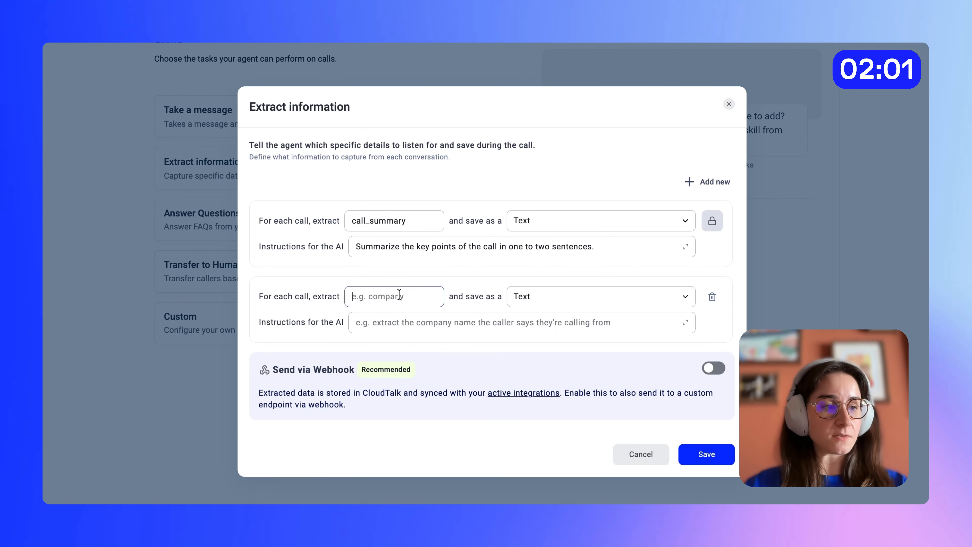
type("name")
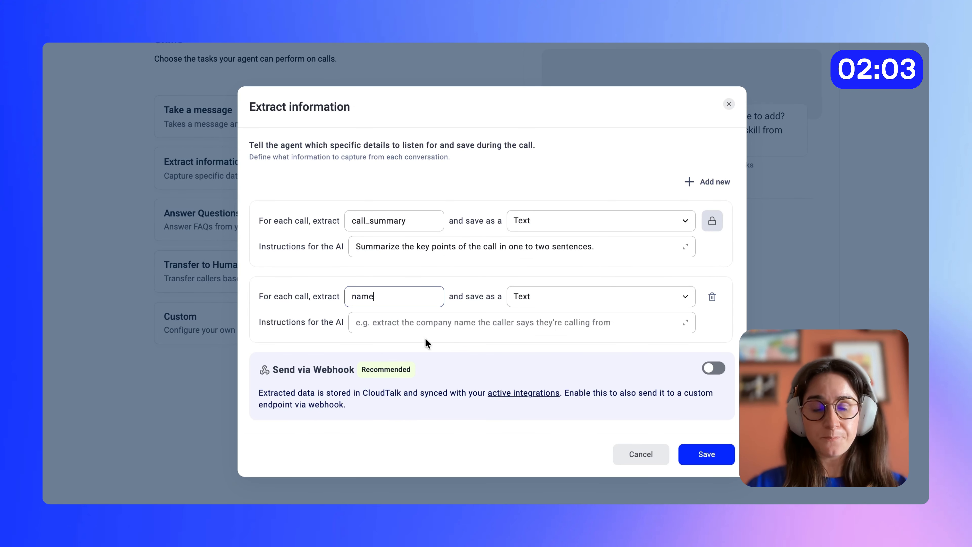
left_click(421, 323)
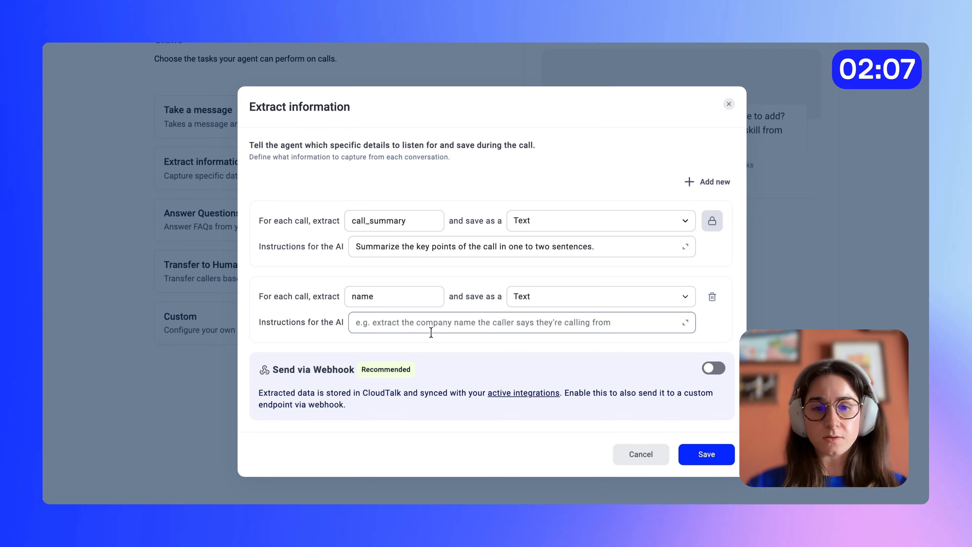
type("G")
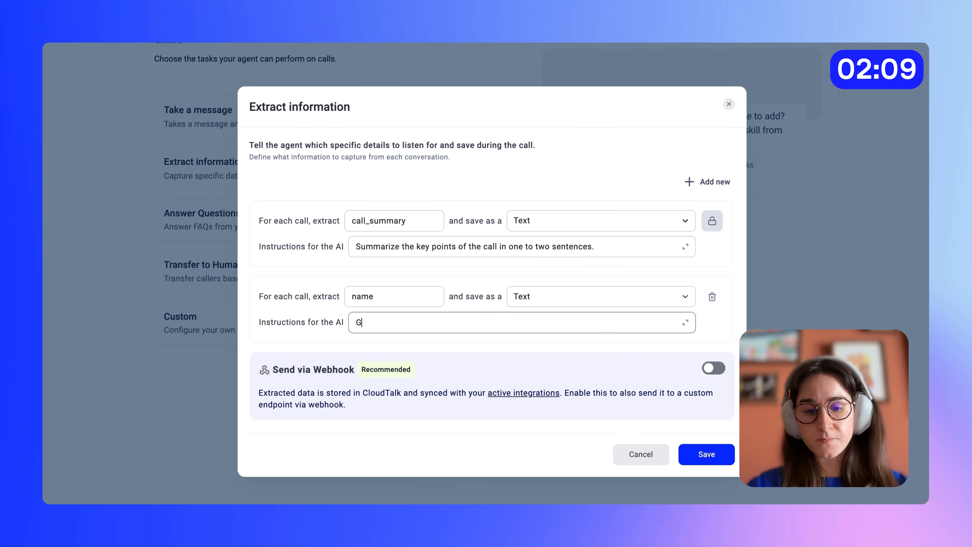
type("et the caller ")
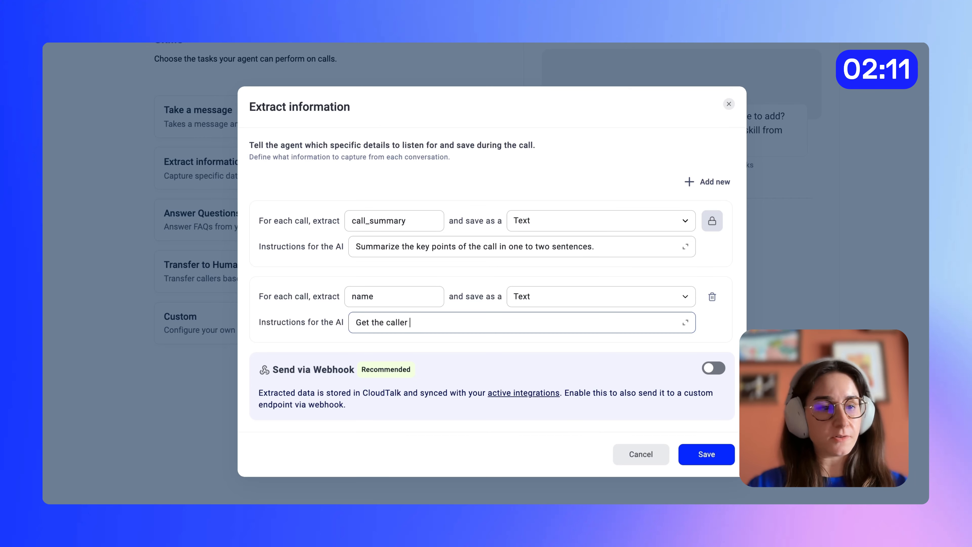
type("name as pr")
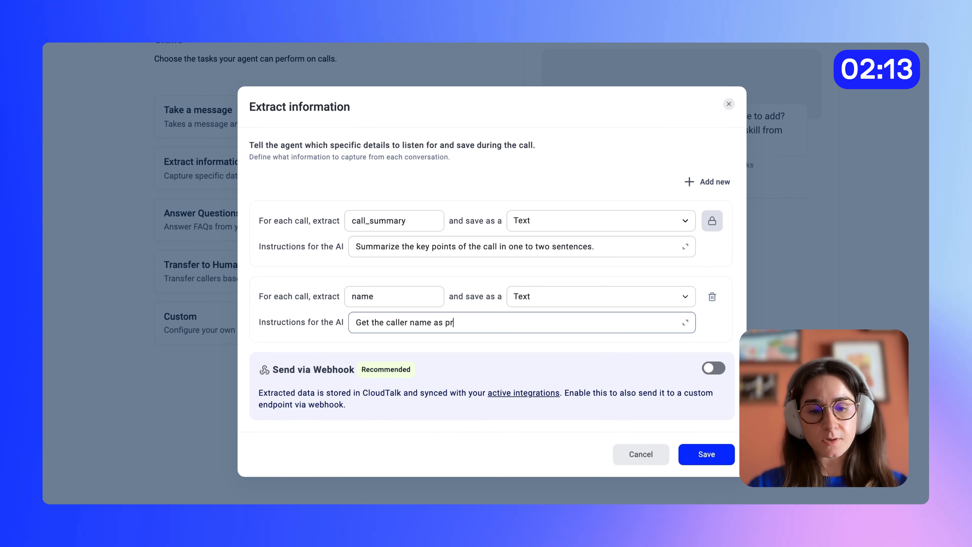
type("ovided duri")
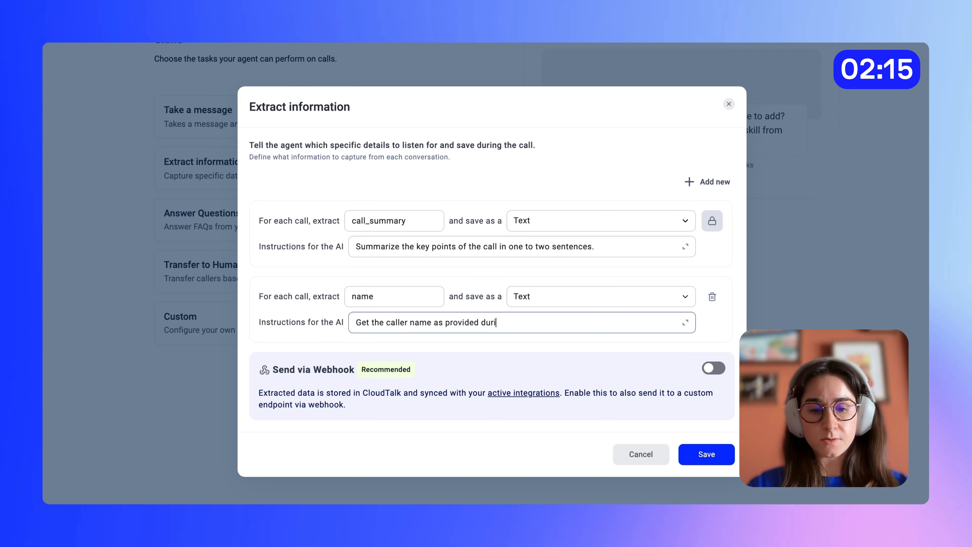
type("ng the conversation")
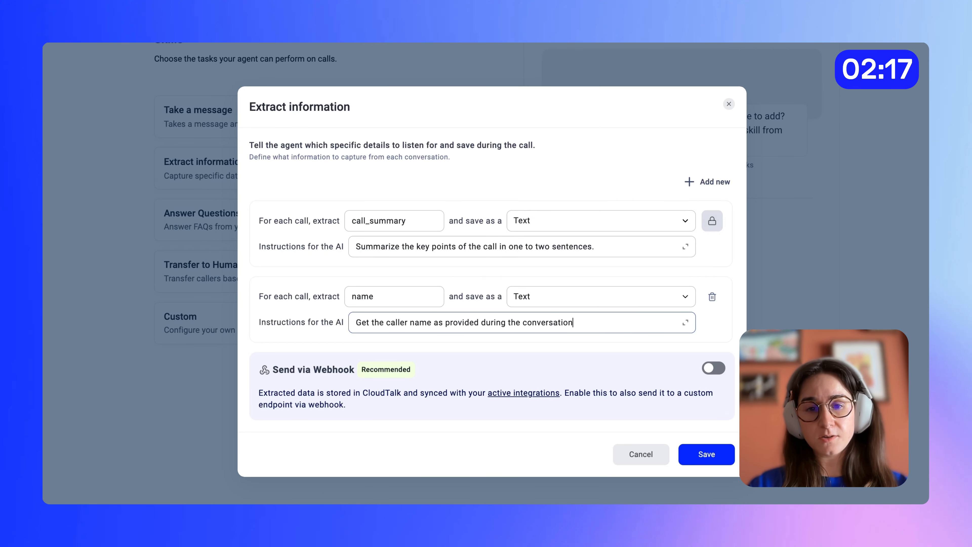
type(".")
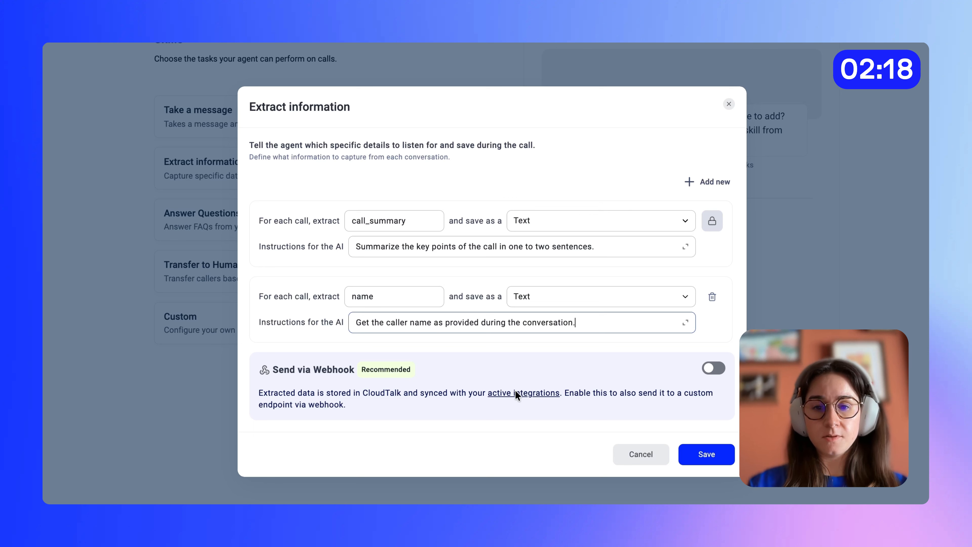
- Add a "phone" text item with the instruction 'Save the caller's phone number if provided. If not, use ""' and save the skill
left_click(713, 182)
left_click(373, 336)
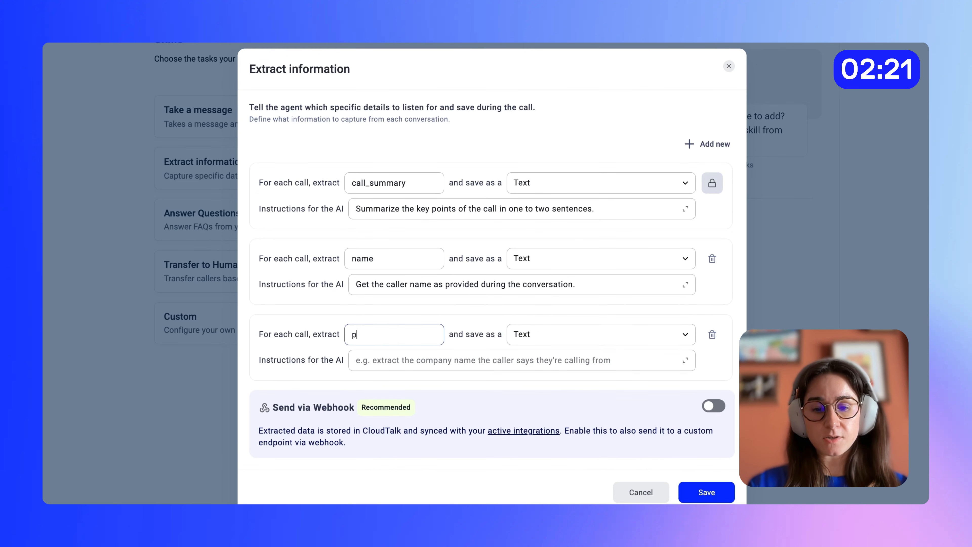
type("phone")
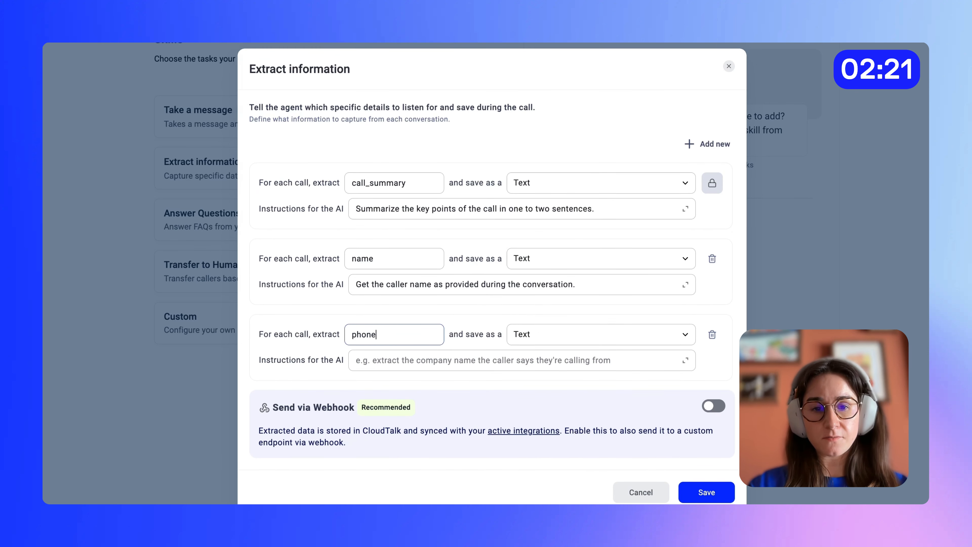
left_click(420, 364)
type("Save t")
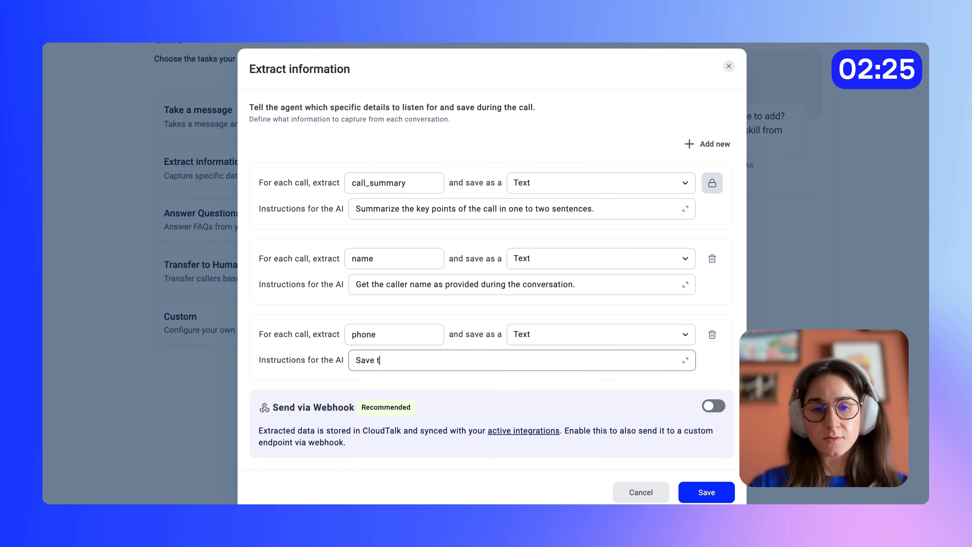
type("he caller's p")
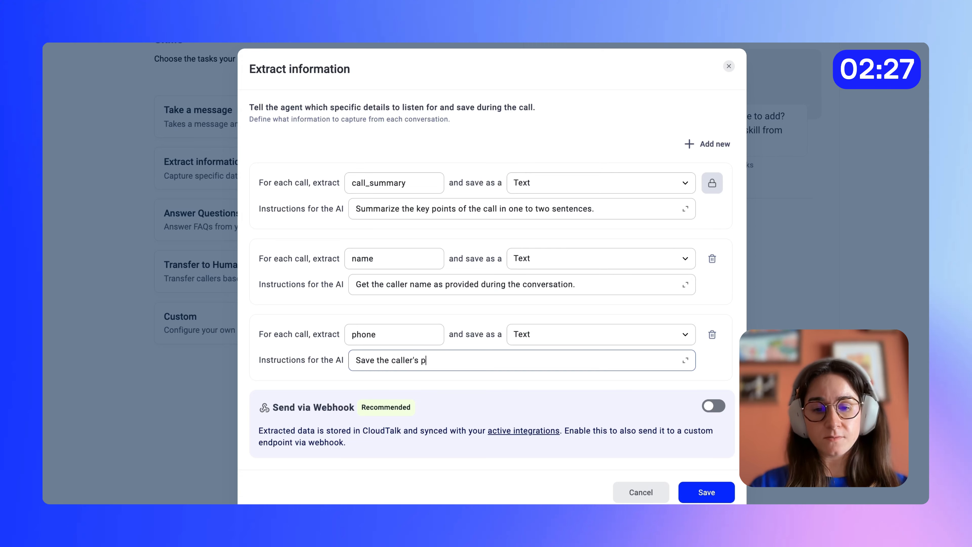
type("hone number")
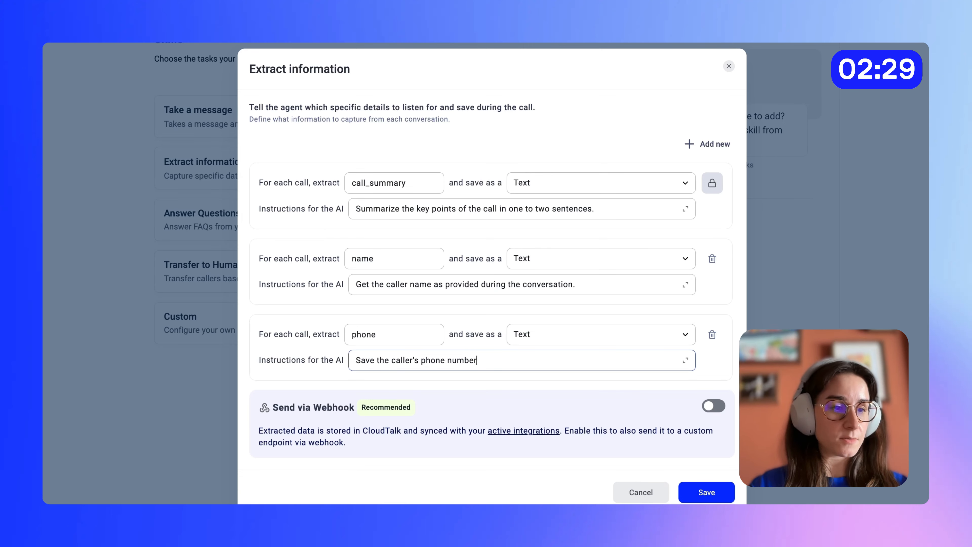
type(" if prov")
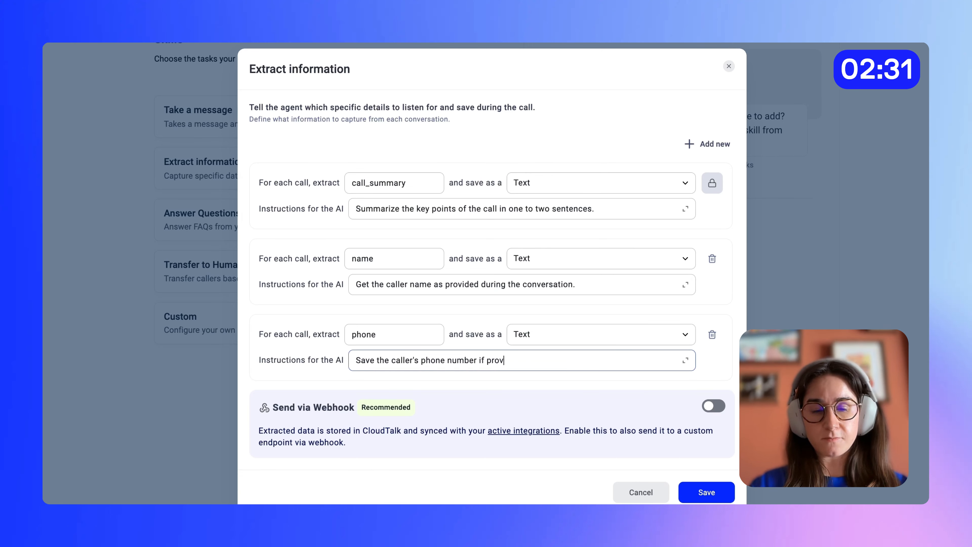
type("ided. If not, use \"")
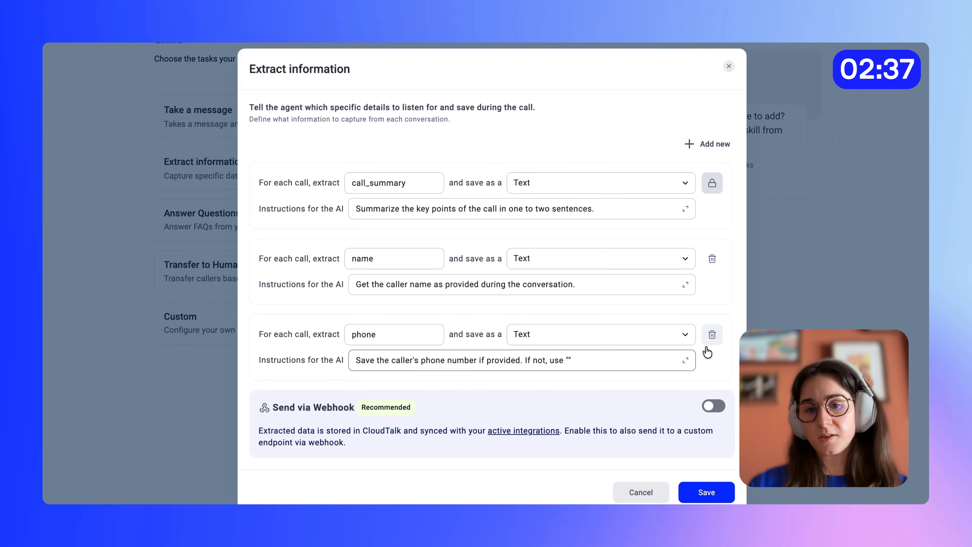
left_click(706, 493)
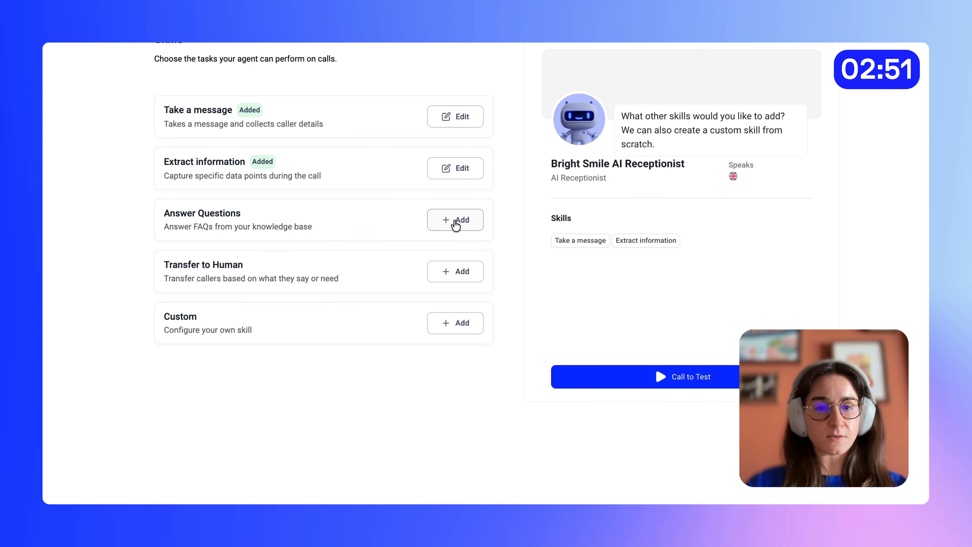
- Add the Answer Questions skill with "Be honest" as the behavior when the agent doesn't know the answer
left_click(455, 222)
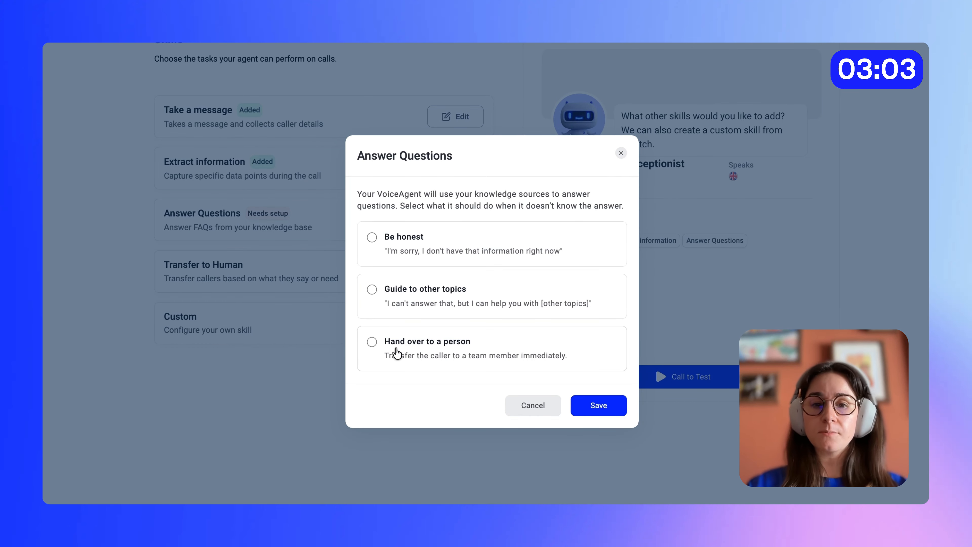
left_click(371, 238)
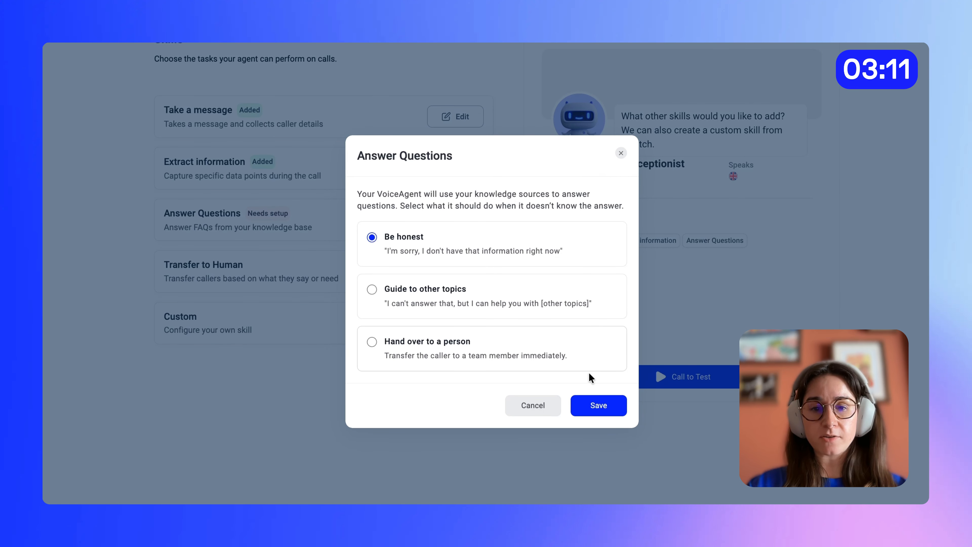
left_click(591, 408)
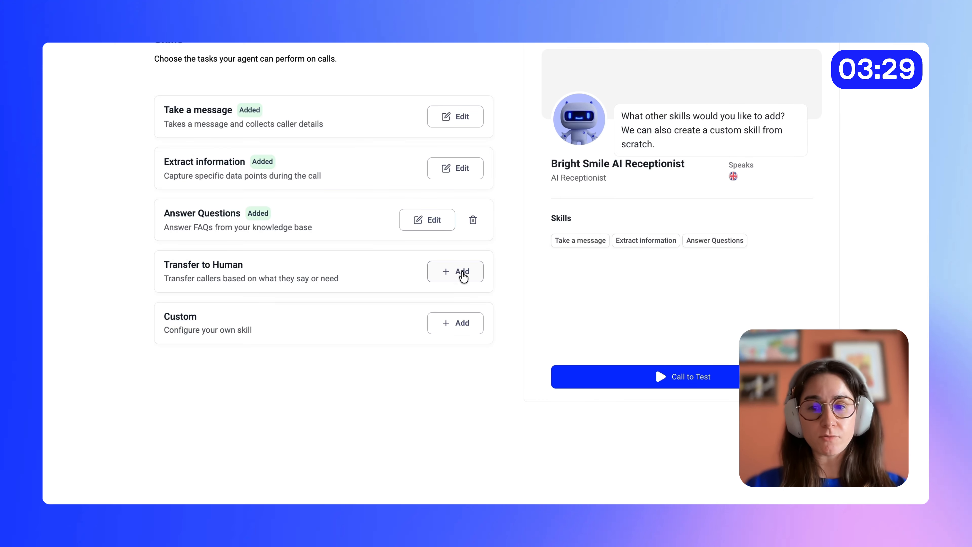
- Start the Transfer to Human skill with a rule covering dental emergencies, including severe pain and knocked-out teeth, with a swelling question before transferring
left_click(462, 274)
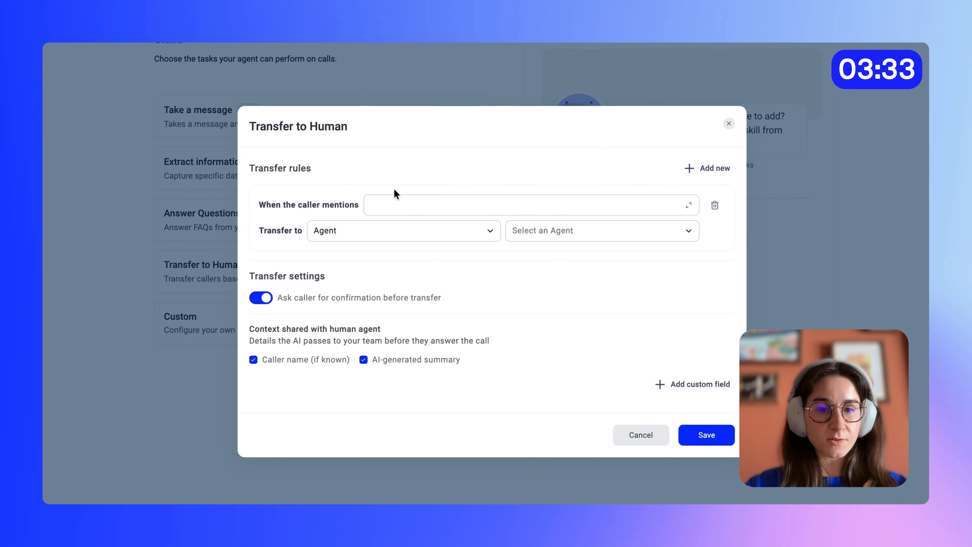
left_click(398, 207)
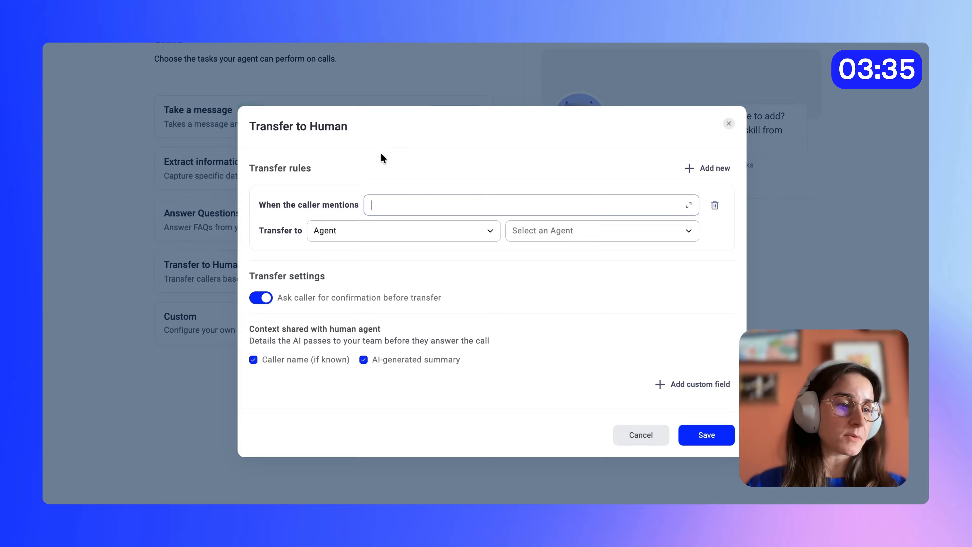
key("ctrl+v")
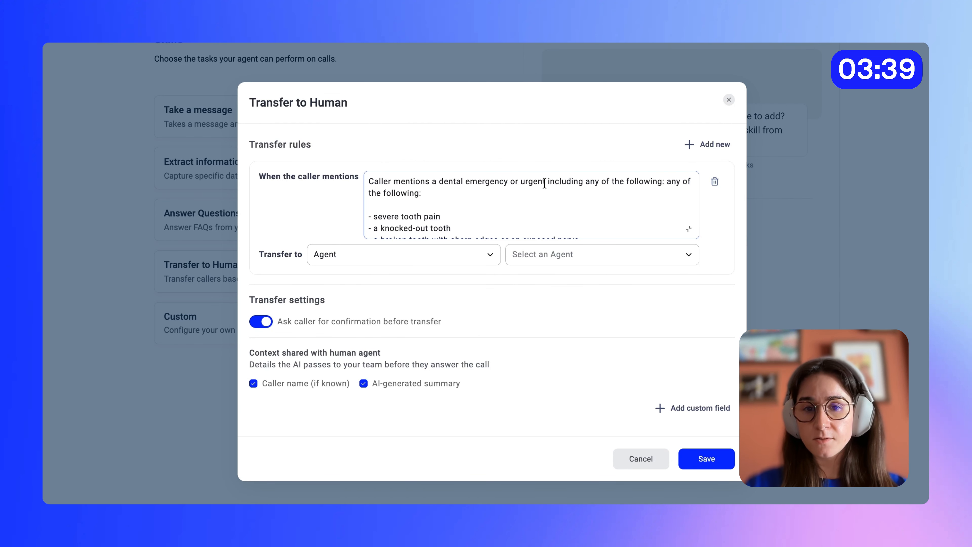
- Correct the emergency rule's wording to "urgent situation" and "an exposed nerves"
type("situation")
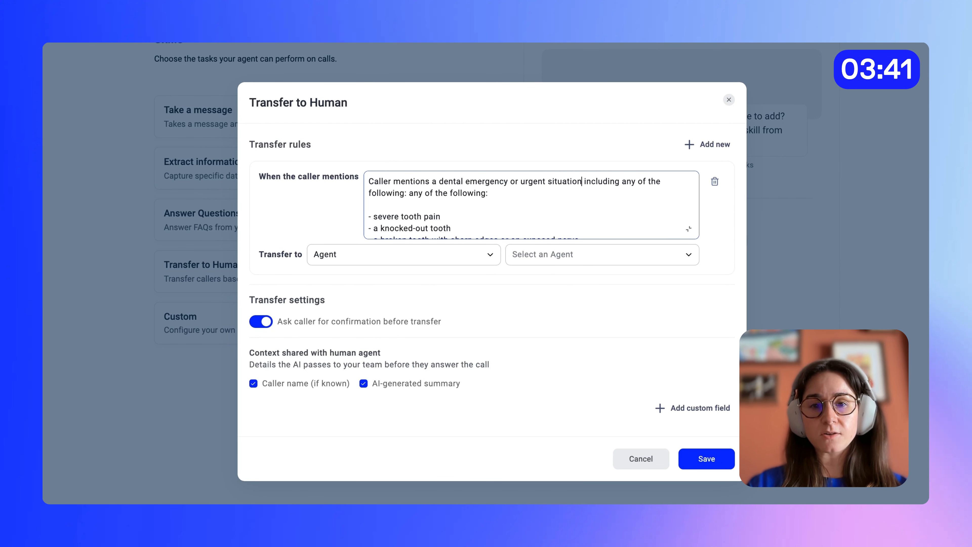
scroll(629, 211, "down", 2)
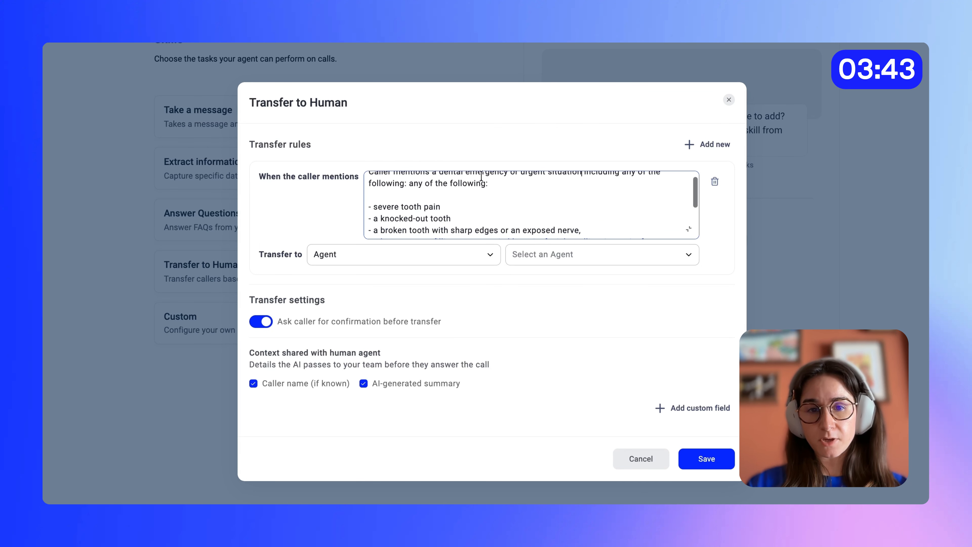
scroll(574, 210, "down", 2)
scroll(613, 194, "down", 2)
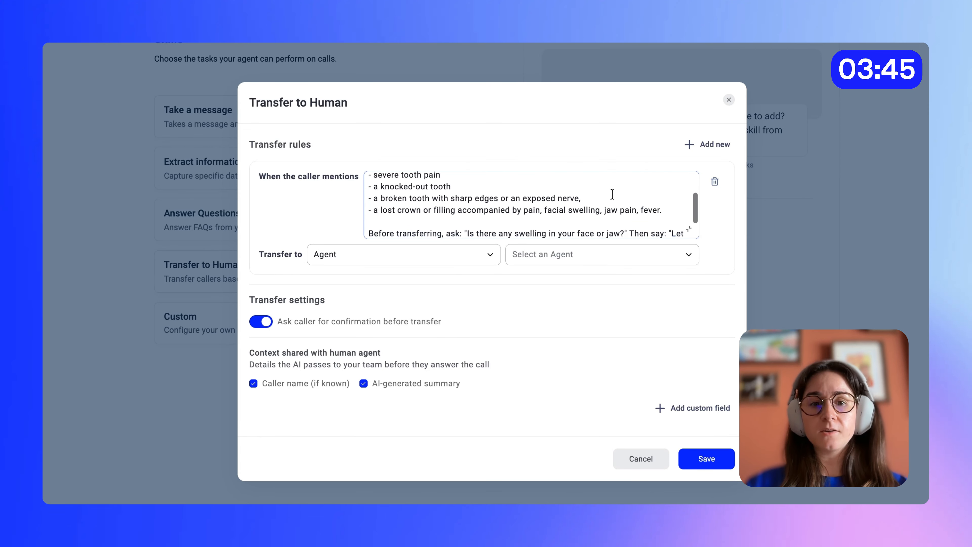
left_click(590, 191)
key("Left")
type("s")
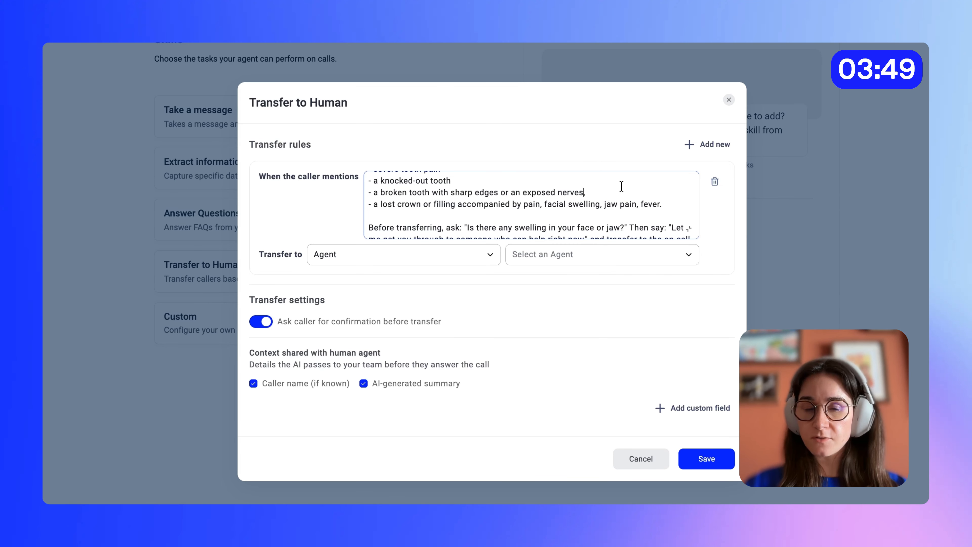
- Route the emergency rule to the Emergency Dispatch group and end its instructions at "someone who can help right now."
scroll(621, 186, "down", 1)
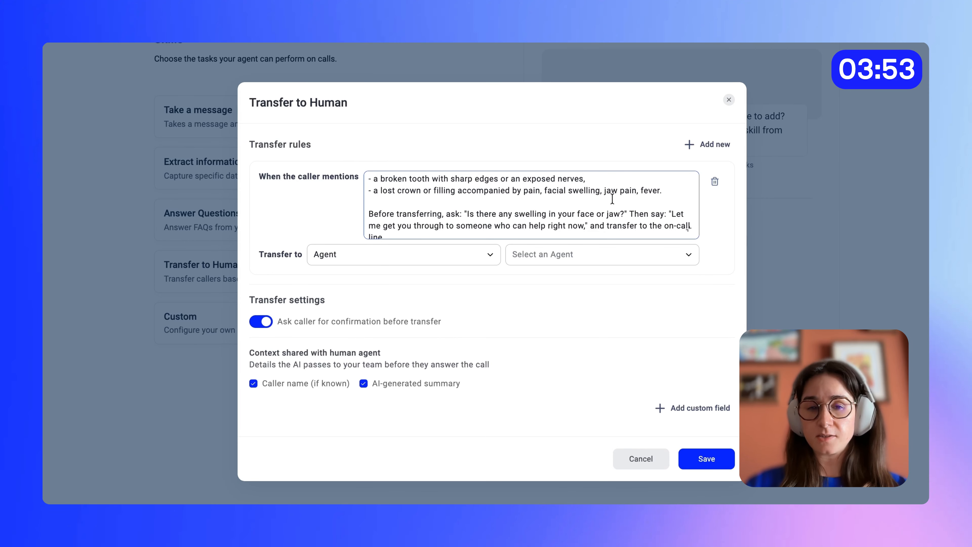
scroll(612, 198, "up", 3)
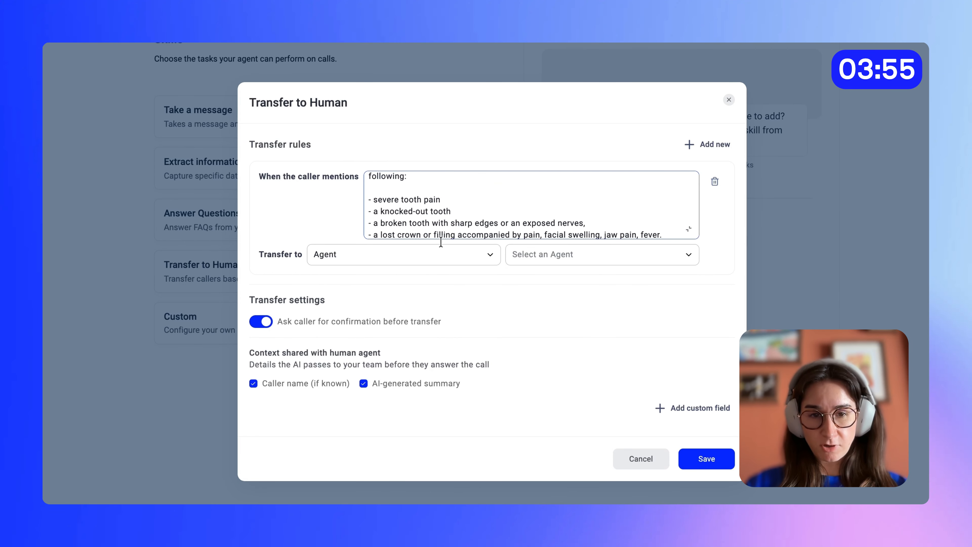
left_click(418, 264)
left_click(379, 301)
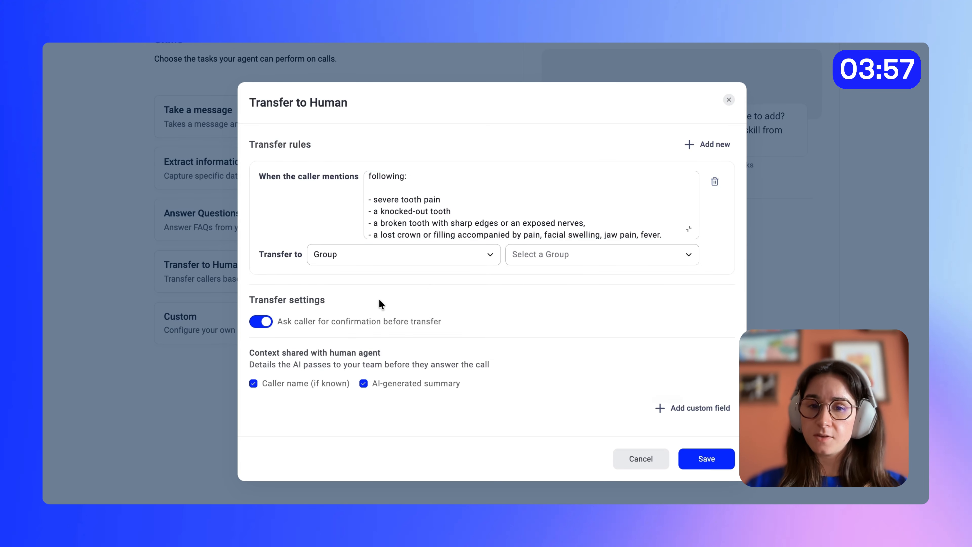
left_click(571, 261)
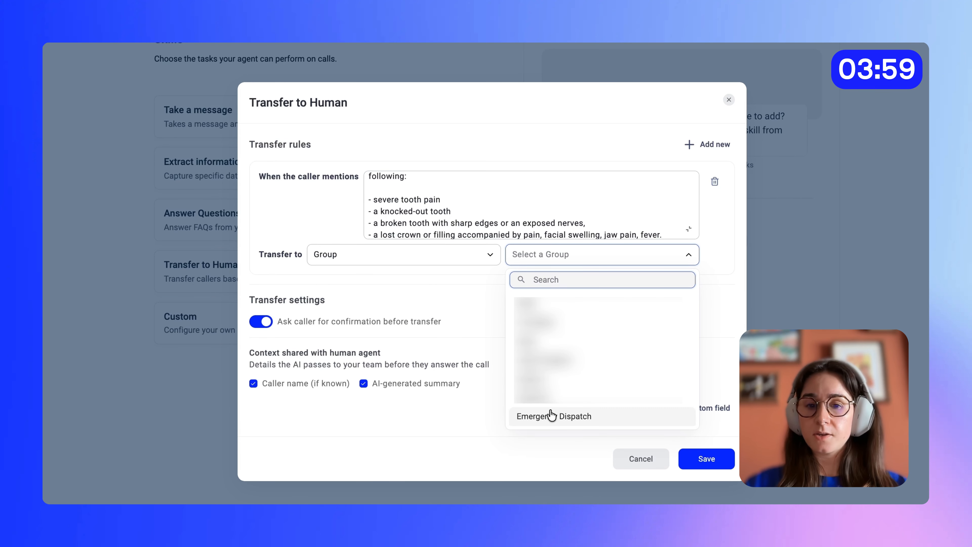
left_click(550, 418)
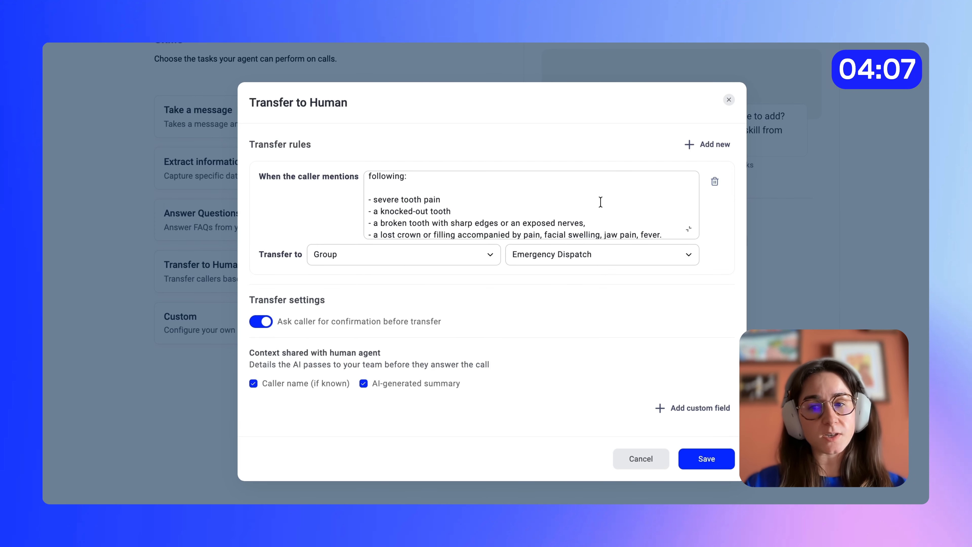
scroll(598, 199, "down", 3)
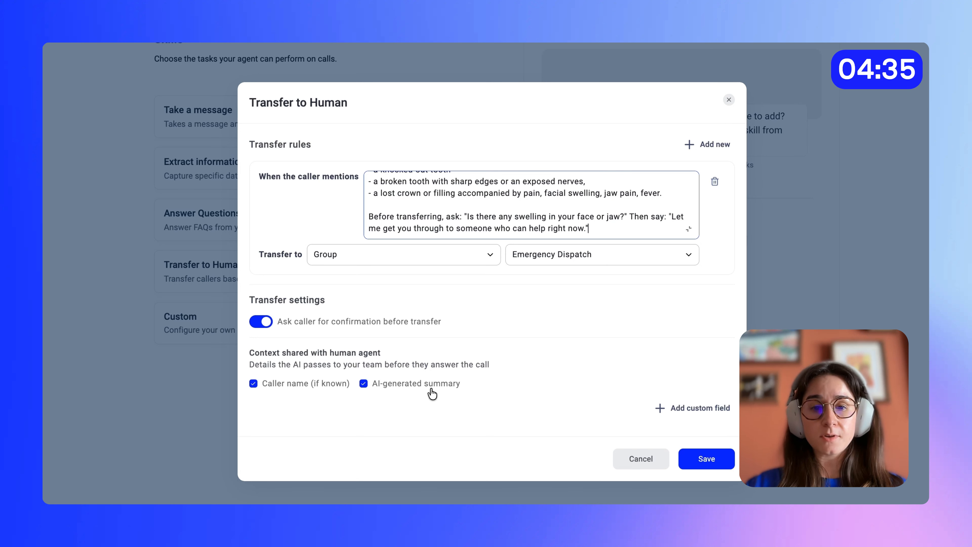
- Add a "swelling" custom context field that records whether the caller mentioned facial swelling, jaw pain, or fever as yes, no, or unknown, and save the skill
left_click(685, 408)
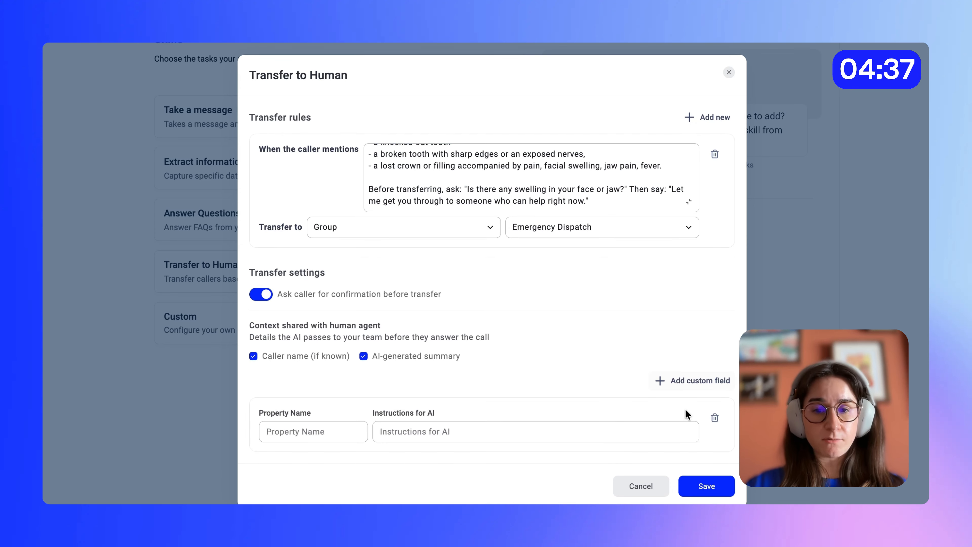
left_click(357, 422)
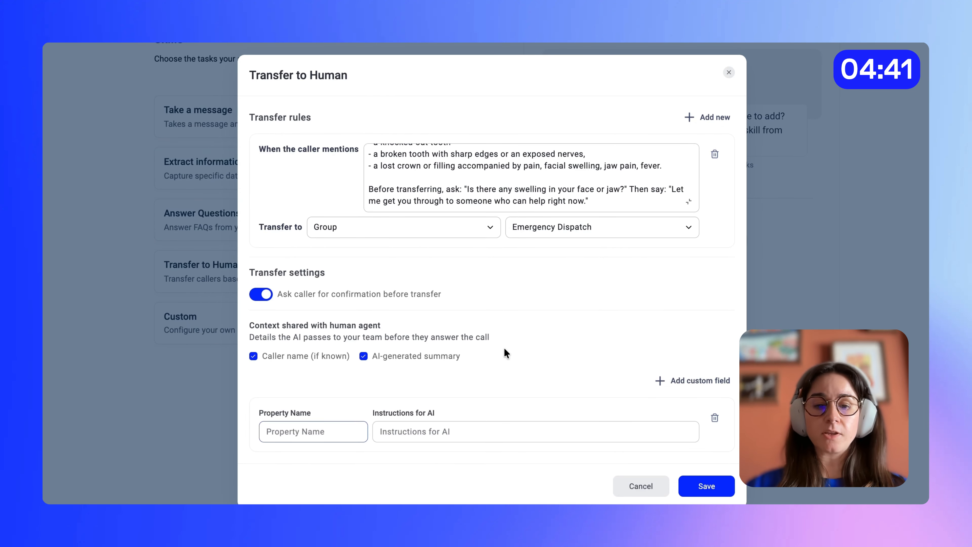
type("swelling")
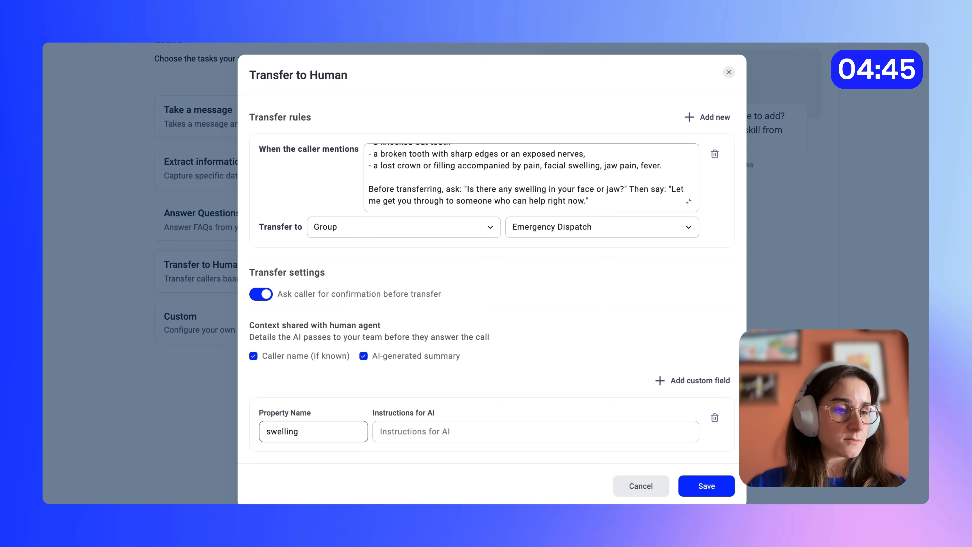
key("Tab")
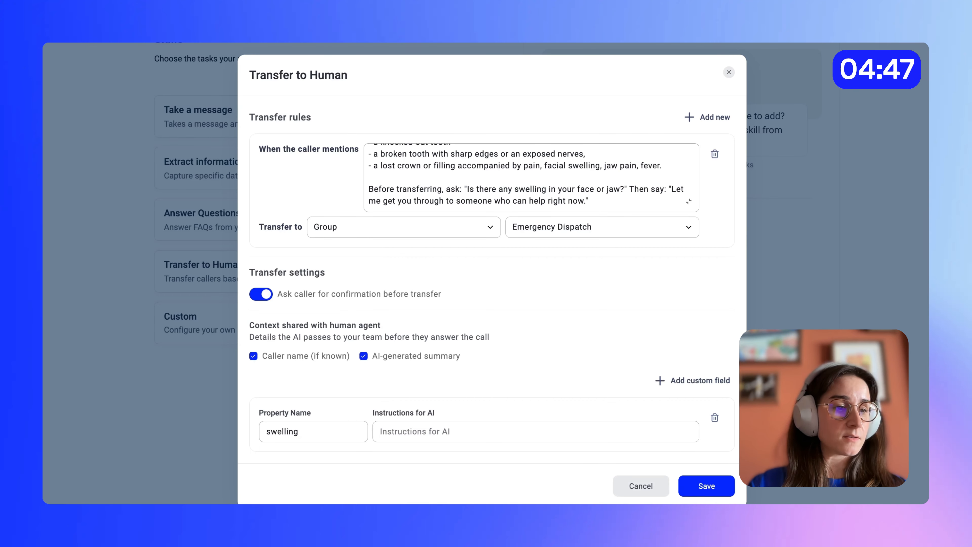
left_click(478, 438)
key("ctrl+v")
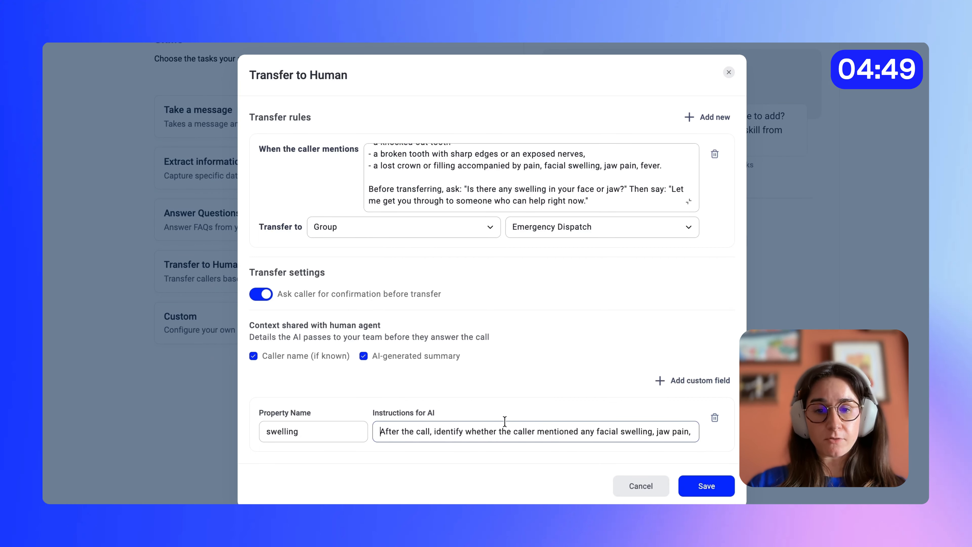
scroll(545, 434, "right", 3)
scroll(545, 435, "right", 4)
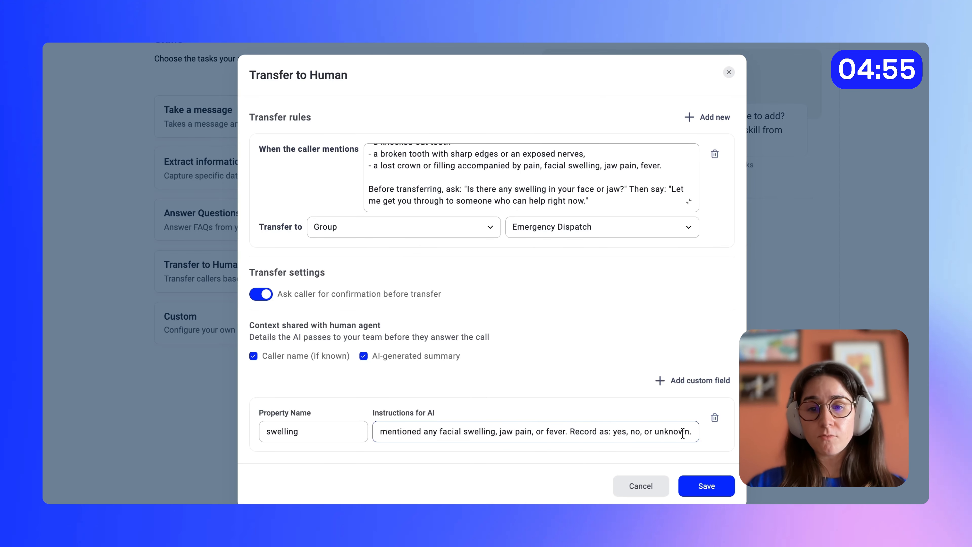
left_click(706, 485)
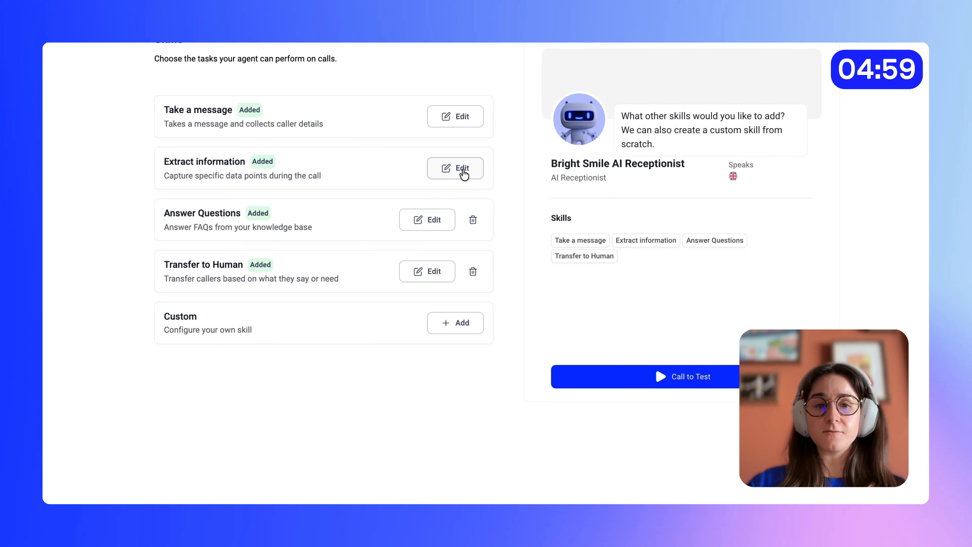
- In the Extract information skill, add a "swelling" text item with the same facial swelling, jaw pain, or fever instruction and save the skill
left_click(464, 173)
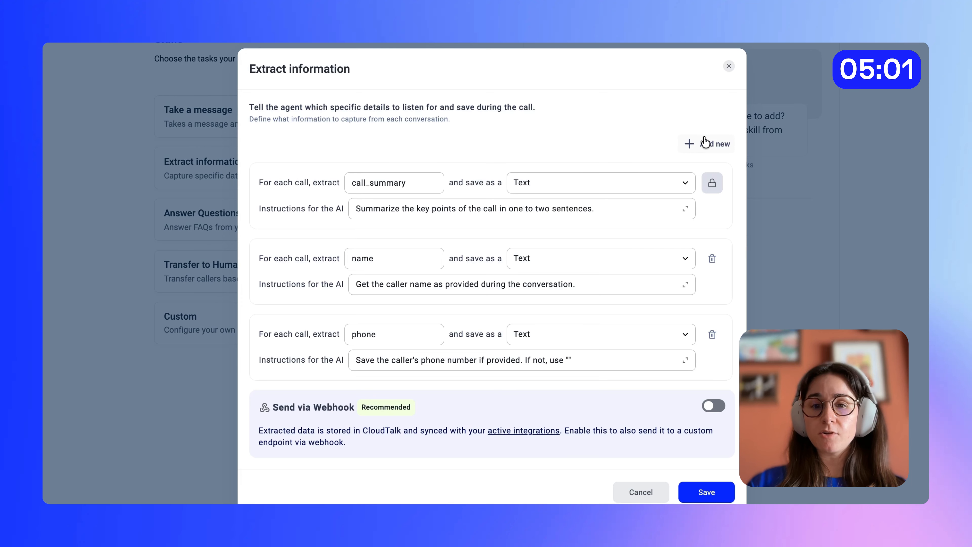
left_click(706, 145)
scroll(414, 366, "down", 2)
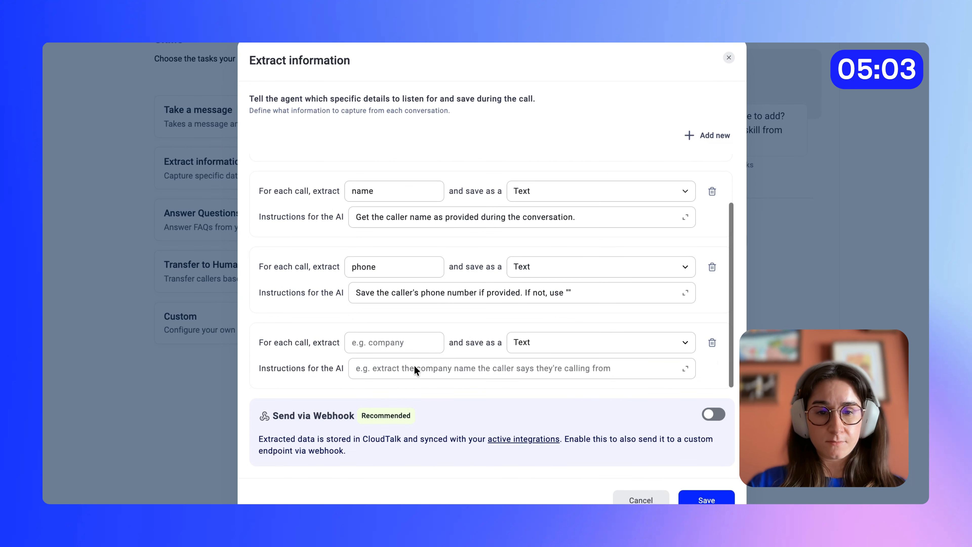
left_click(397, 342)
type("swel")
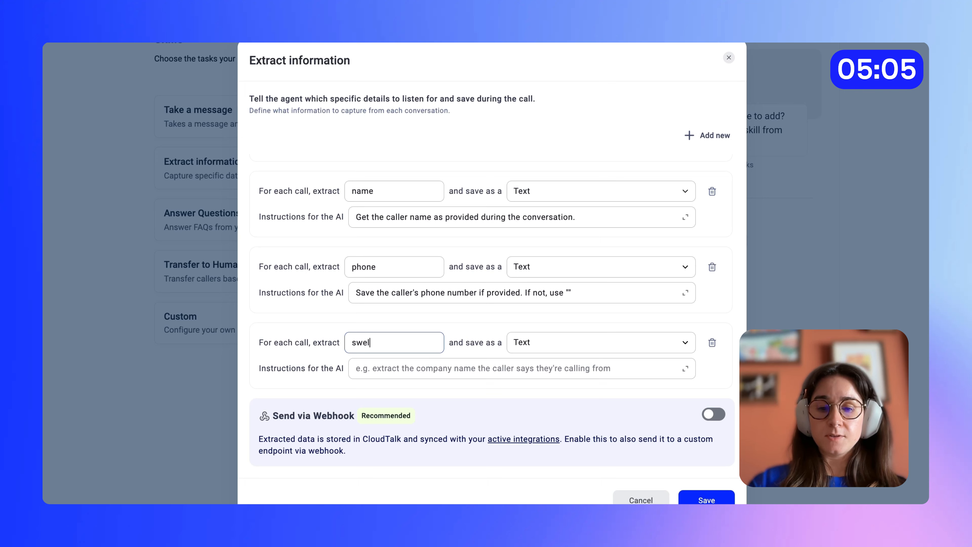
type("ling")
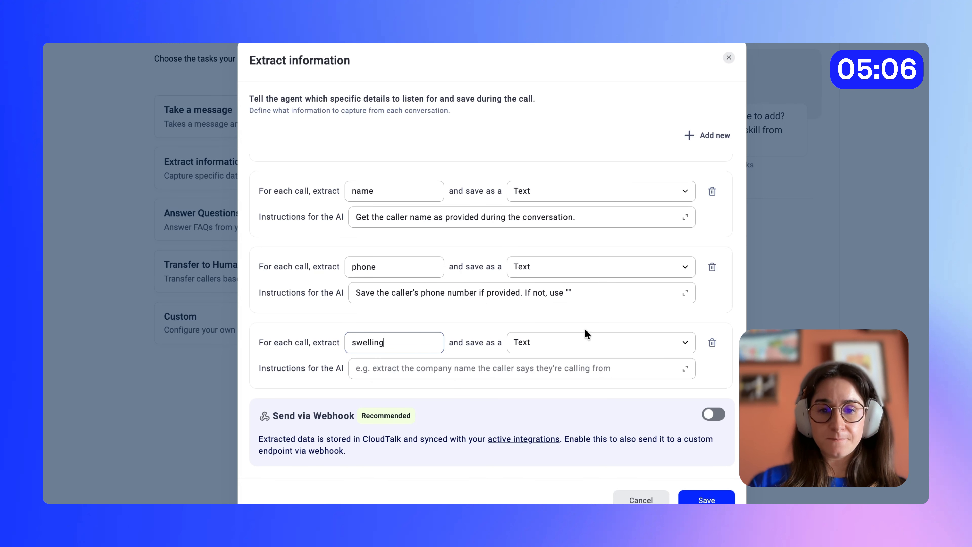
left_click(525, 372)
key("ctrl+v")
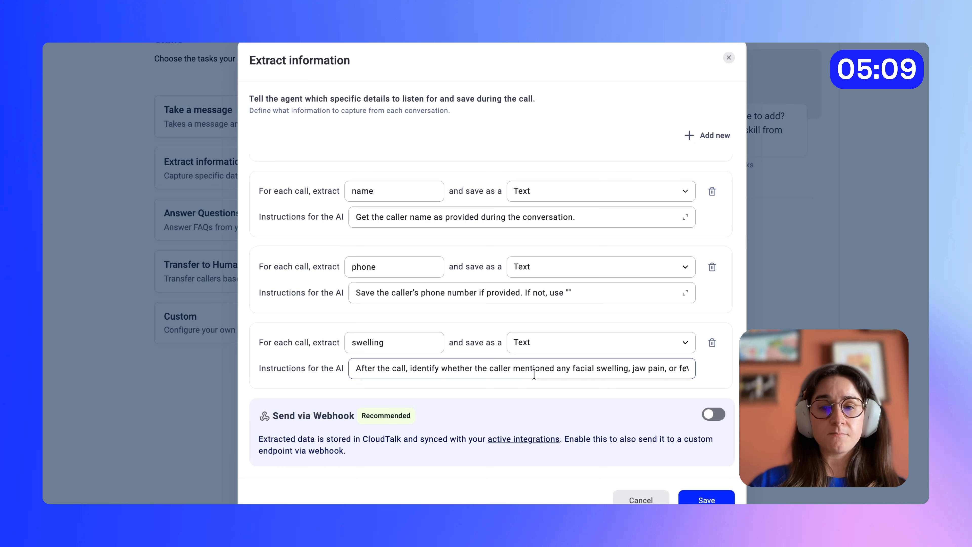
left_click(709, 500)
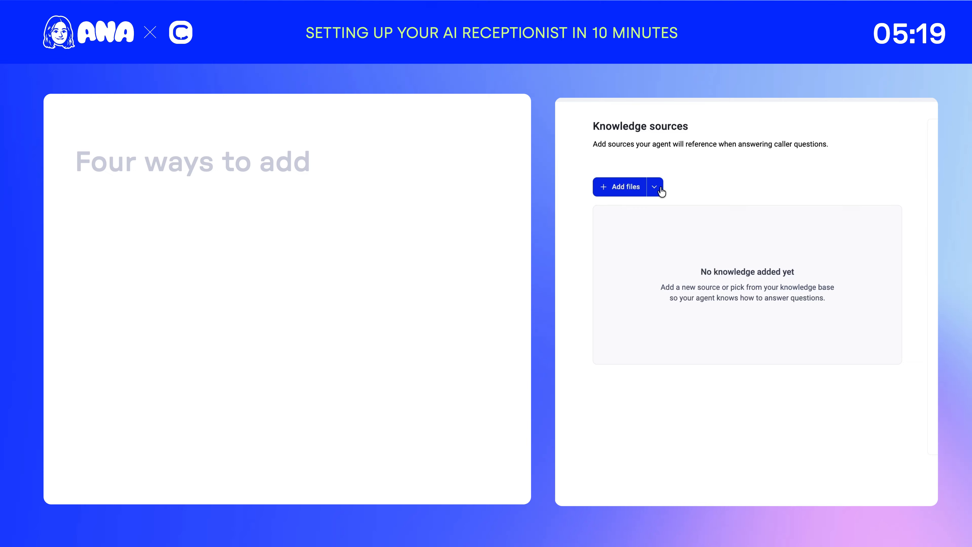
- Create a written knowledge source entry named "Bright Smile Dental - About the Clinic"
left_click(655, 187)
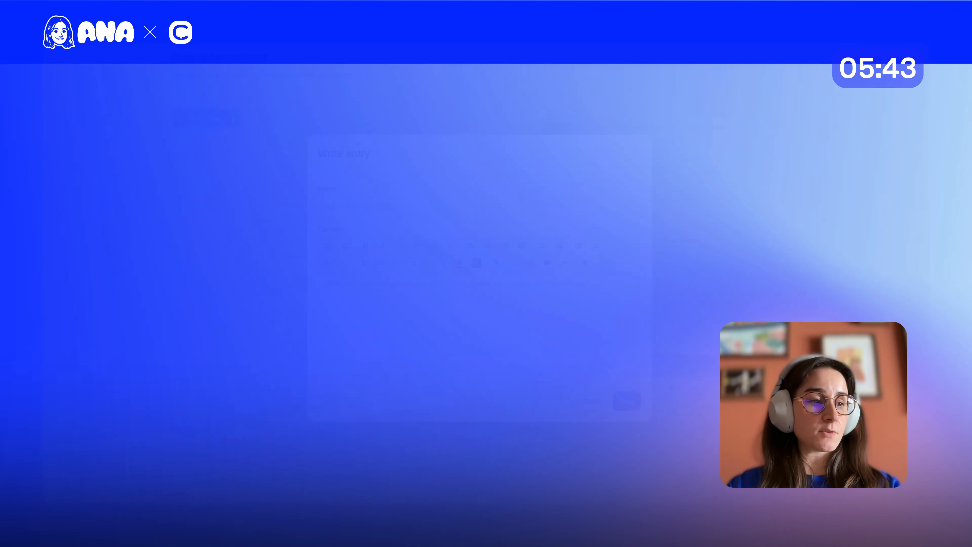
left_click(381, 205)
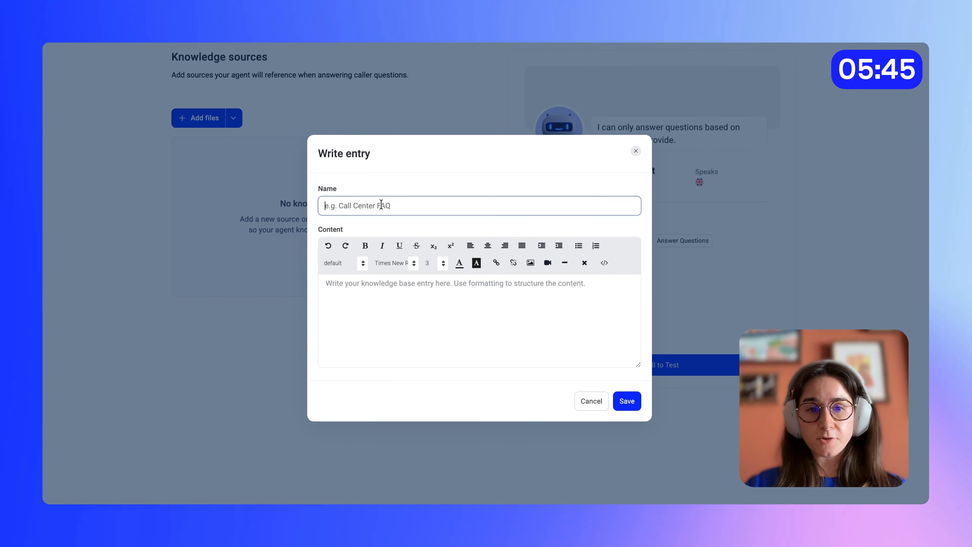
type("Bright Smi")
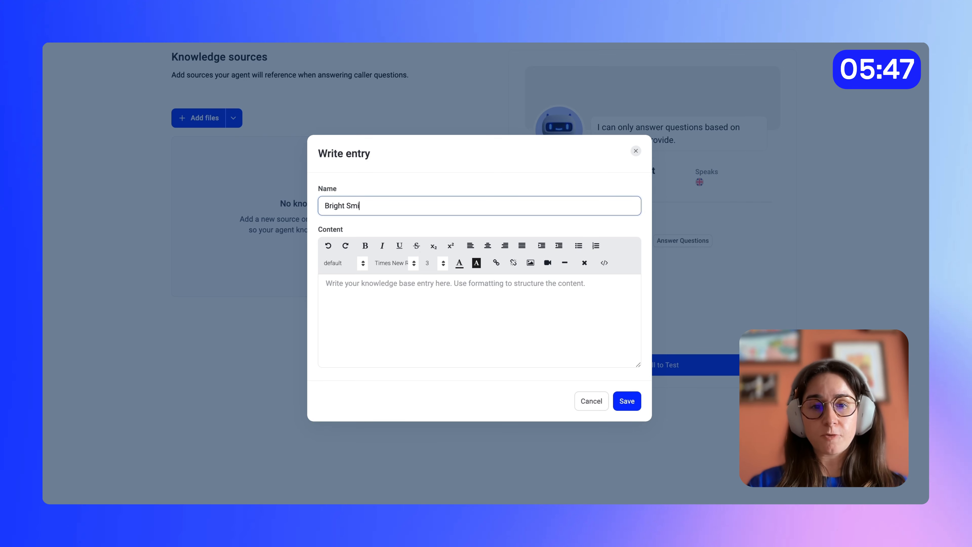
type("le Dental ")
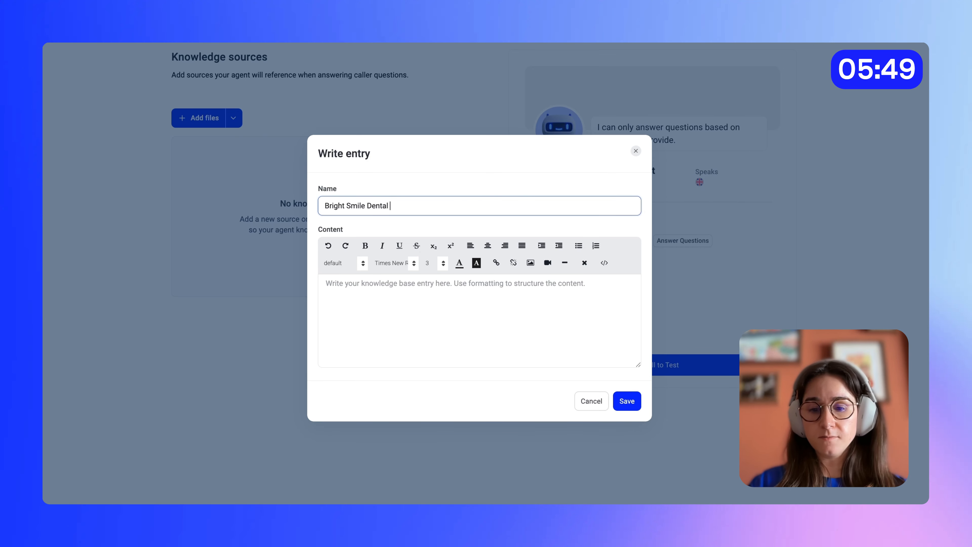
type("- About the Clinic")
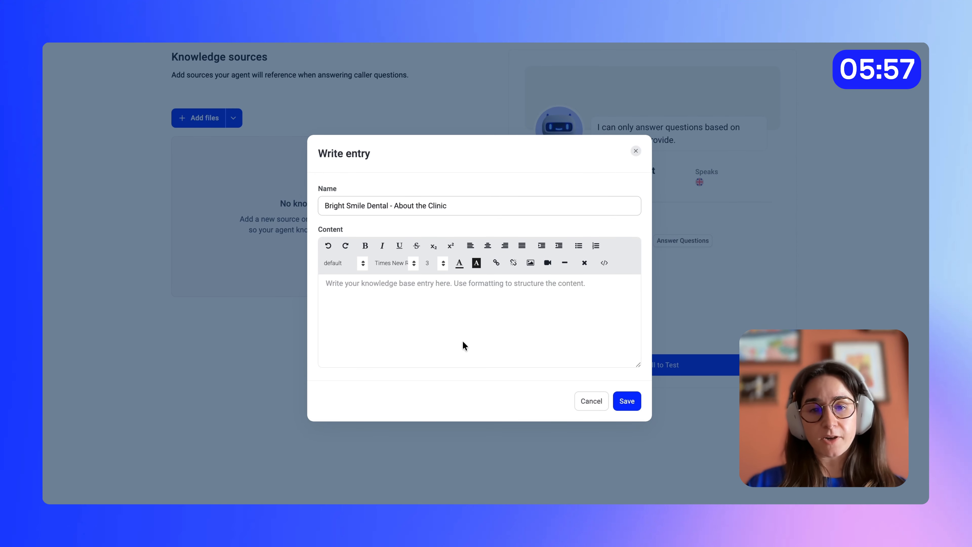
- Fill the entry's content with the clinic's services, address, opening hours and 24/7 emergency line details, and save it
left_click(356, 295)
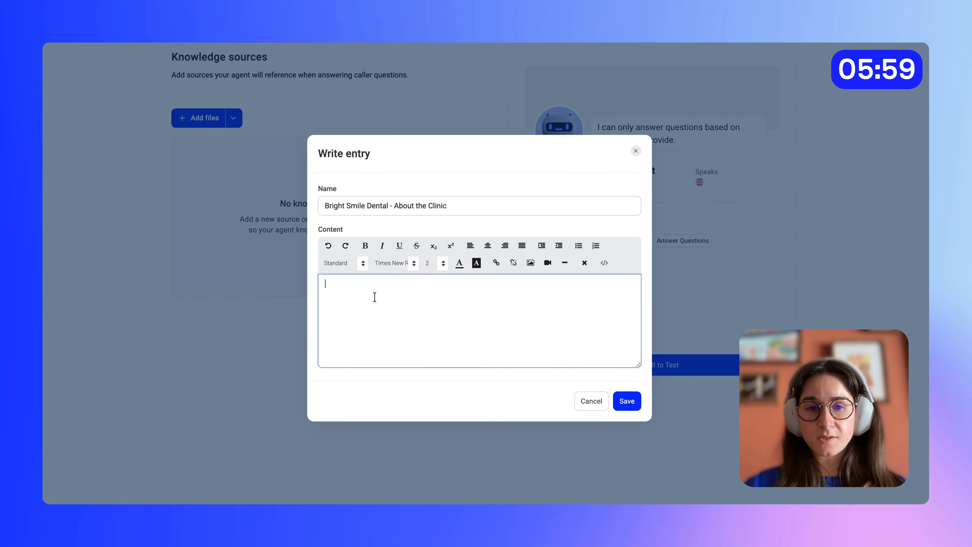
type("Bright Smile Dental is a family dental practice offering cleanings, fillings, crowns, root canals, extractions, teeth whitening, and Invisalign consultations. We are accepting new patients.   Address: 420 Westfield Avenue, Suite 3.  Hours: Monday to Thursday 8am–6pm. Friday 8am–2pm. Closed weekends.  Dental emergencies: on-call line available 24/7.")
scroll(506, 320, "up", 1)
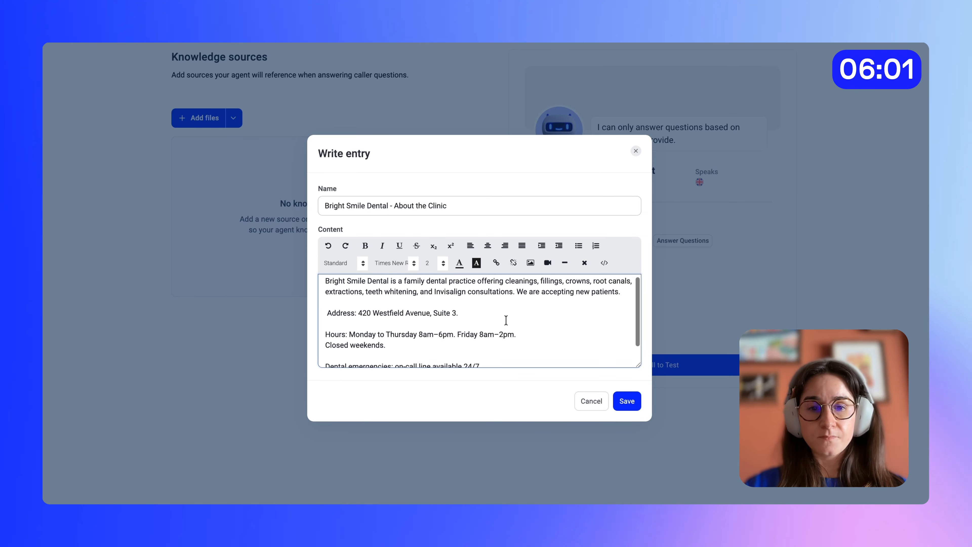
scroll(506, 320, "down", 1)
scroll(506, 320, "up", 1)
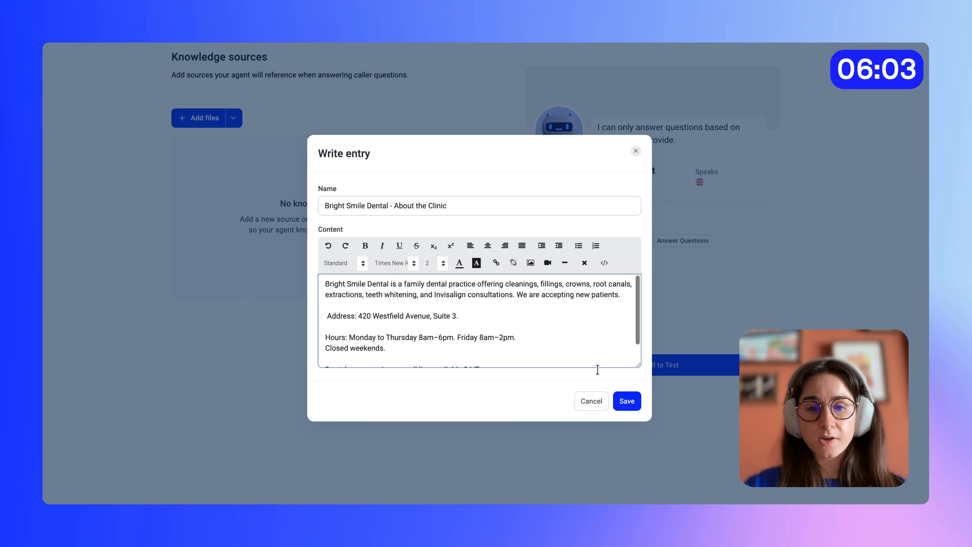
left_click(626, 401)
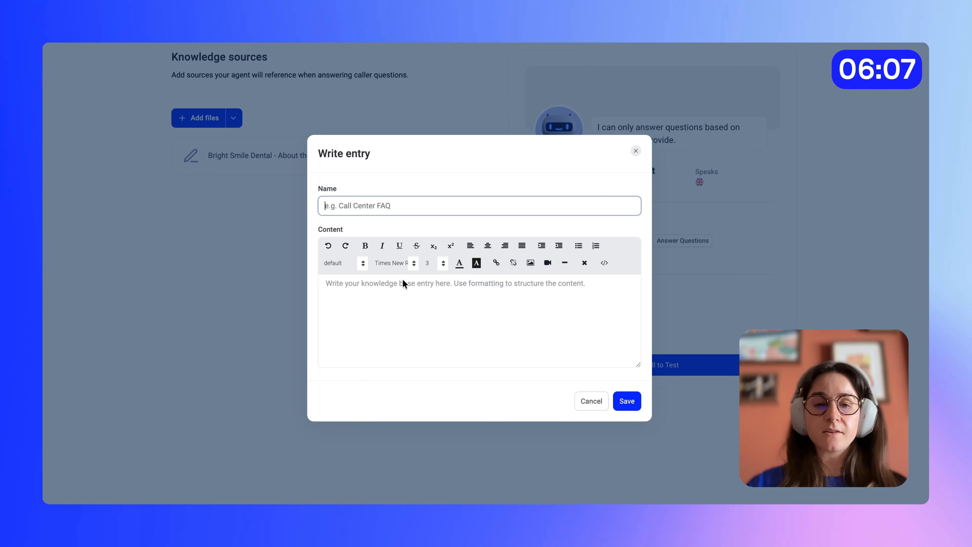
- Fill the written knowledge entry "Bright Smile Dental Insurance and Pricing" with accepted insurance plans, the $150 new patient price and CareCredit payment plans, and save it
type("Bri")
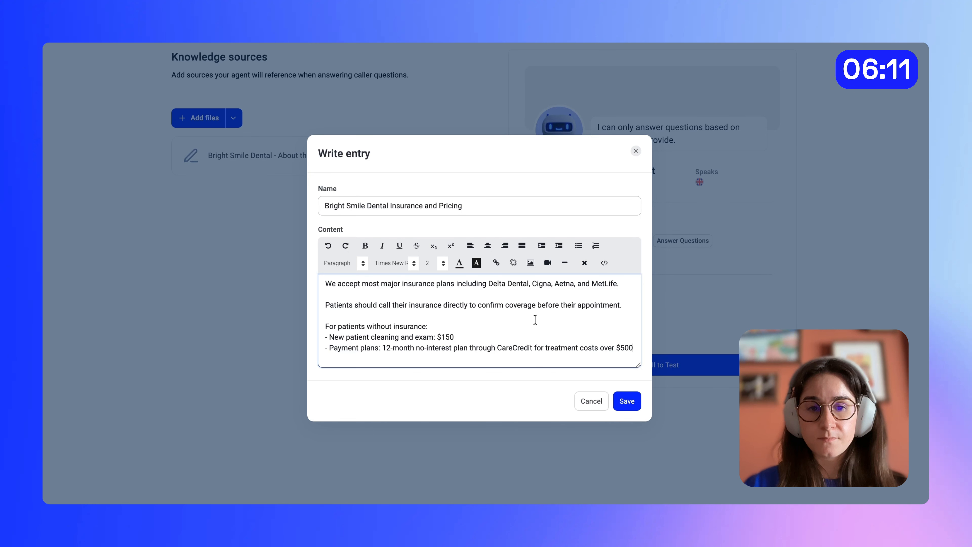
left_click(629, 402)
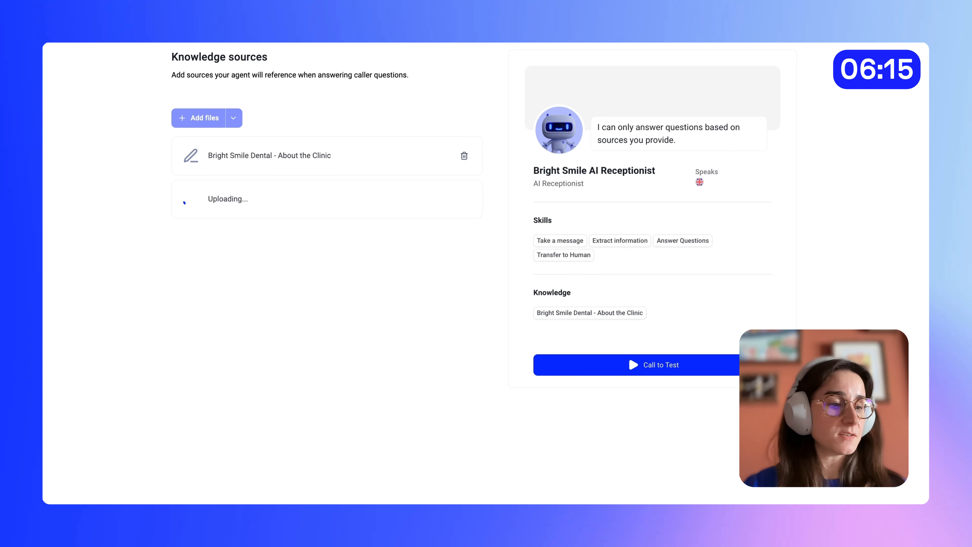
- Write another knowledge entry named "Bright Smile Dental FAQs" with the walk-in, first-appointment arrival and other patient questions and answers, and save it
left_click(233, 117)
left_click(220, 197)
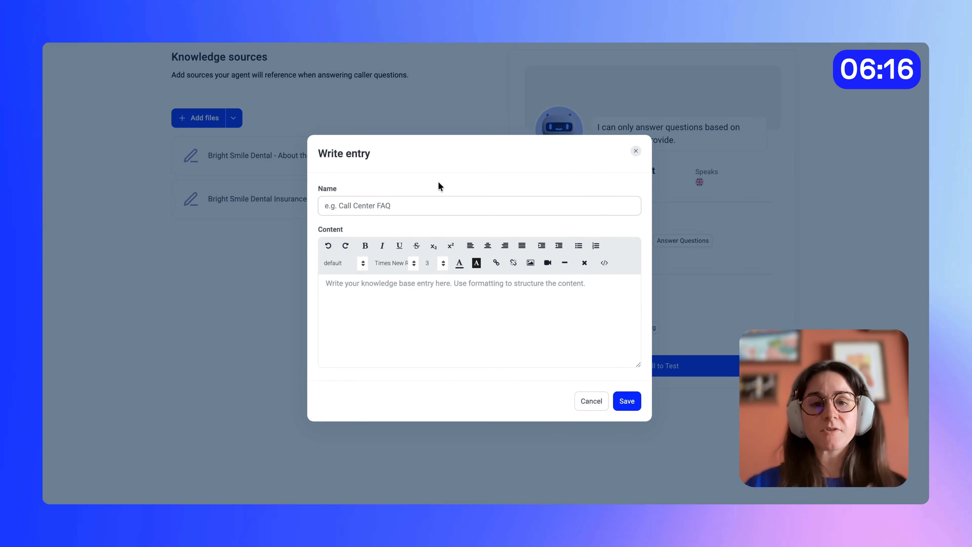
left_click(401, 207)
type("Bright Sm")
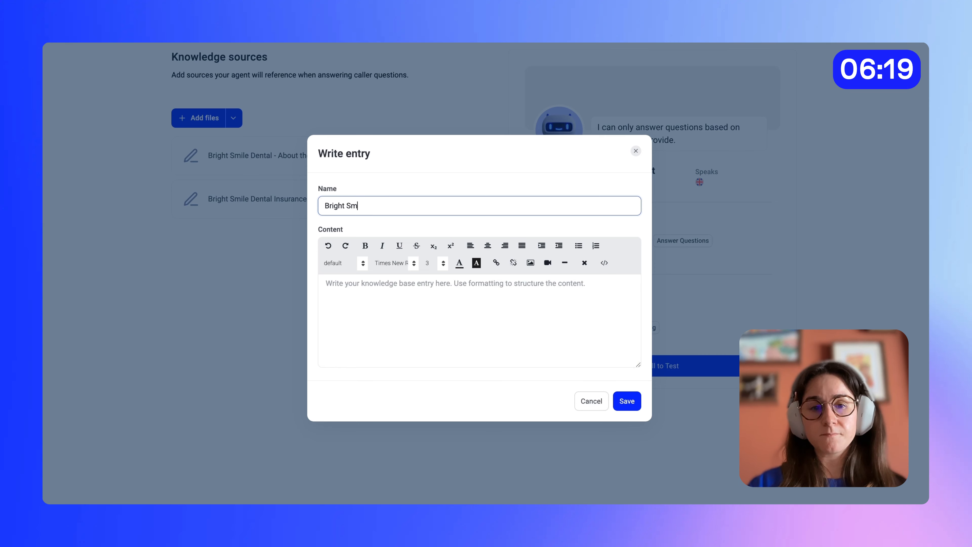
type("ile Dental FAQs")
left_click(411, 323)
key("ctrl+v")
scroll(411, 322, "up", 3)
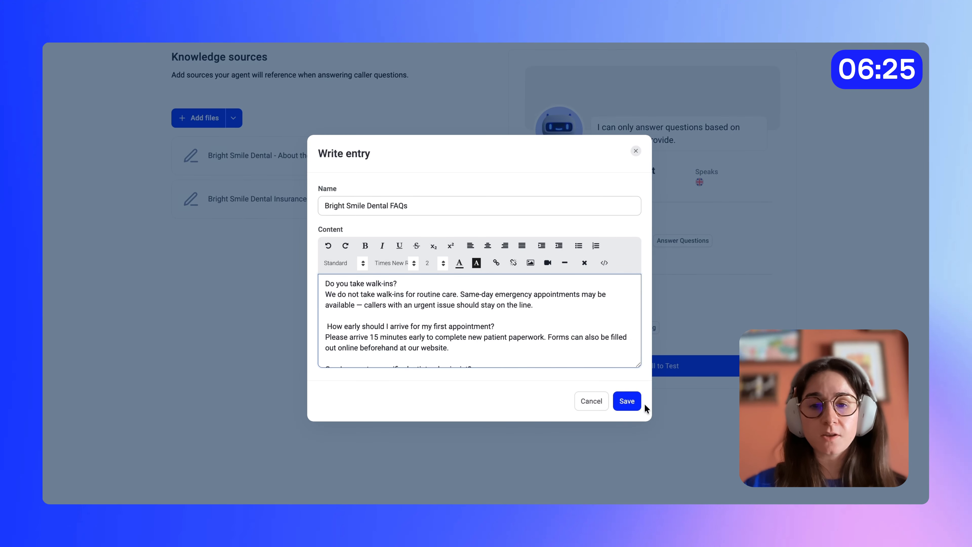
left_click(633, 406)
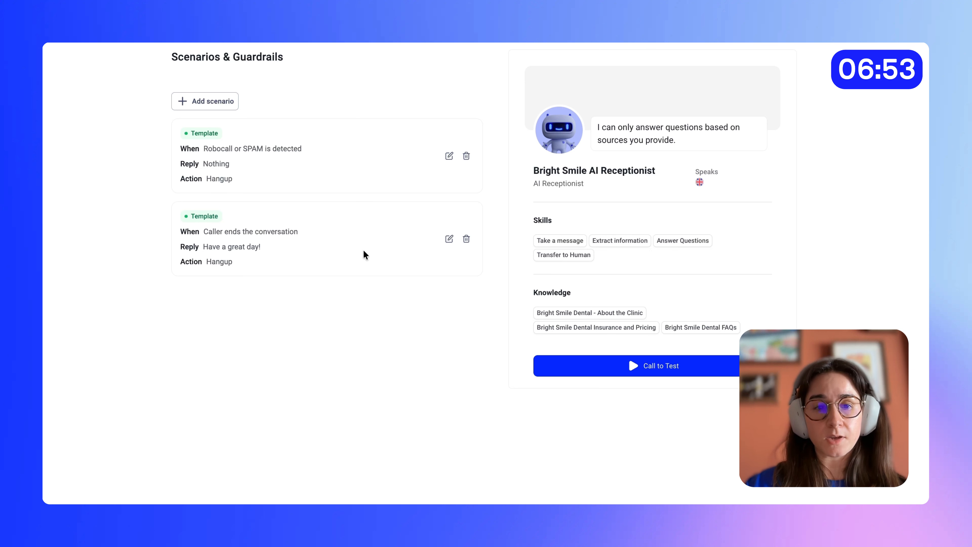
- Change the conversation-ending scenario's trigger to "Caller has no more questions and ends the conversation"
left_click(449, 238)
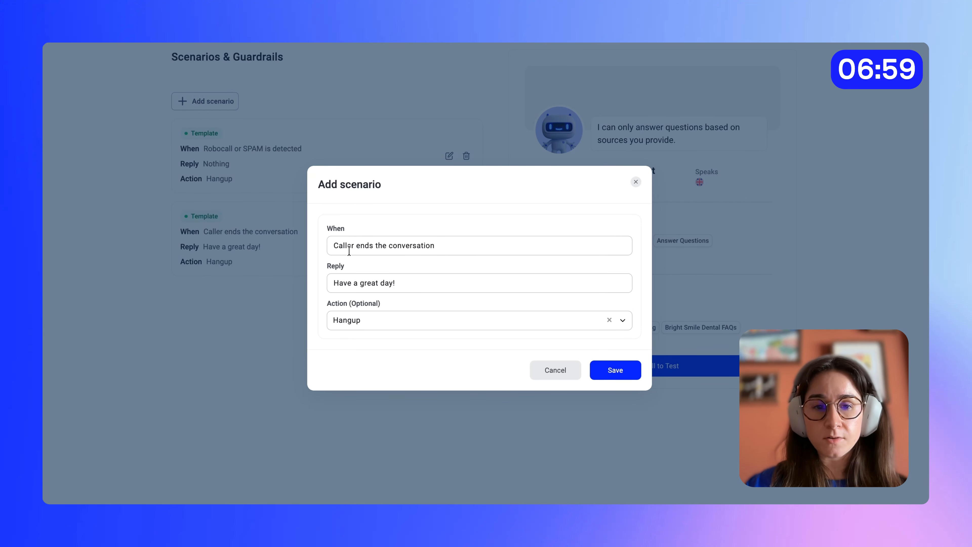
left_click(359, 246)
type("has no more questi")
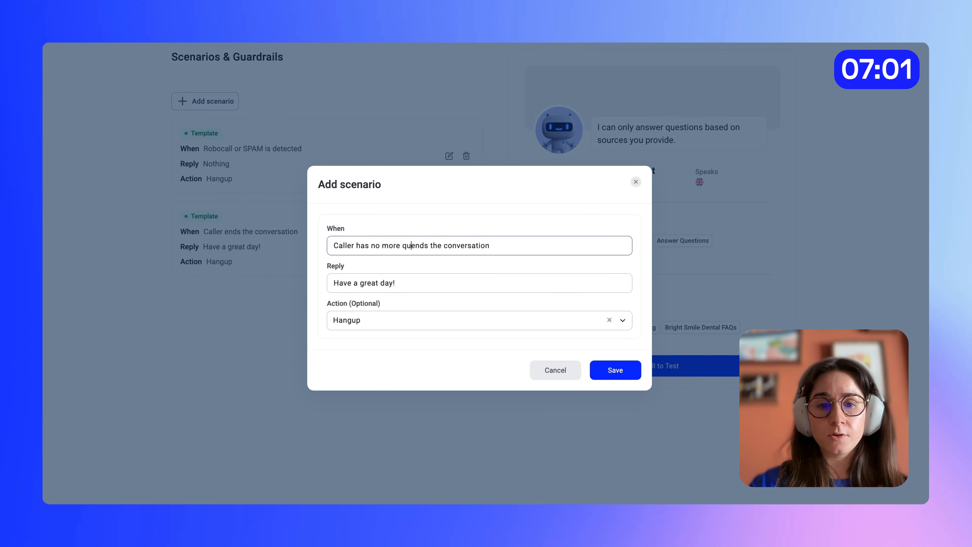
type("ons and e")
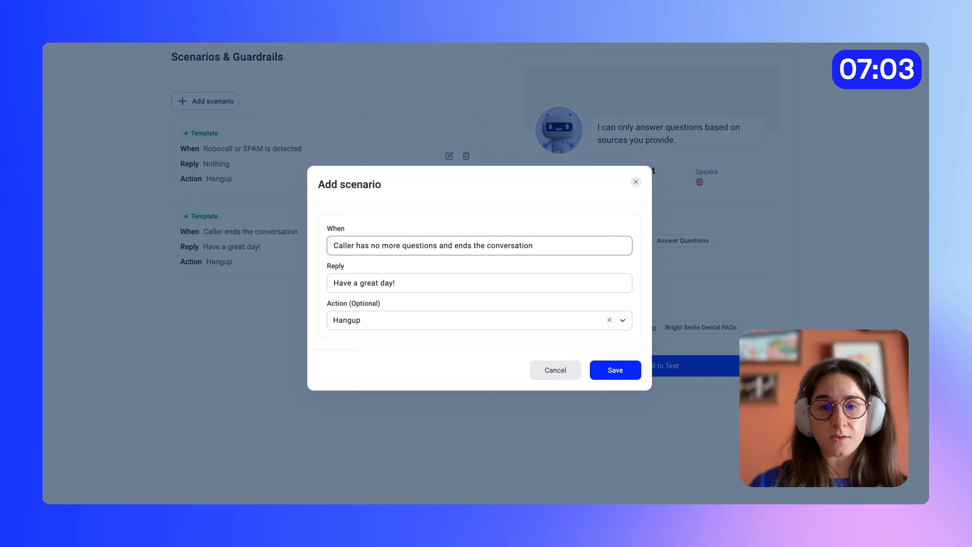
left_click(289, 282)
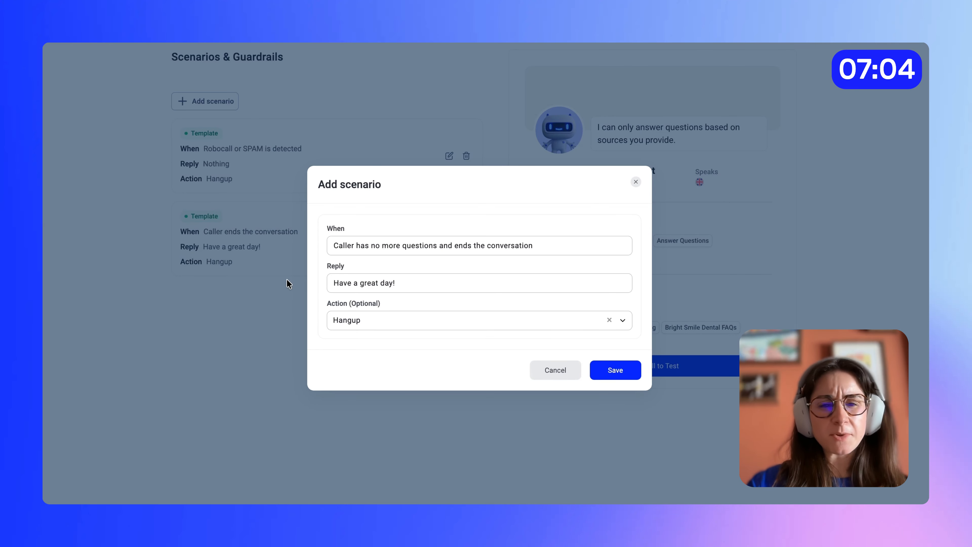
- Replace the scenario's reply with "Thank you calling Bright Smile Dental! Have a great day!" and save the scenario
triple_click(414, 286)
key("BackSpace")
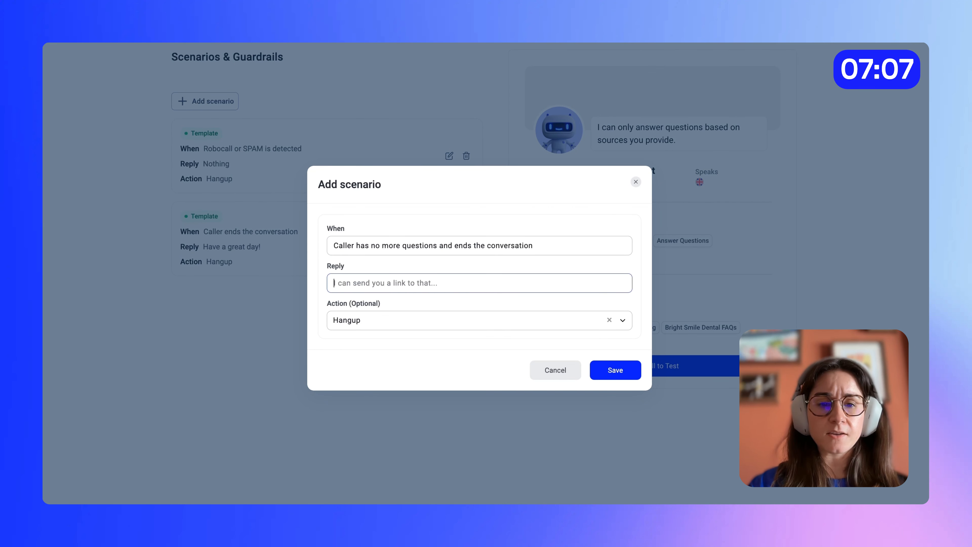
type("Thank you calling Bright Smile Dental!")
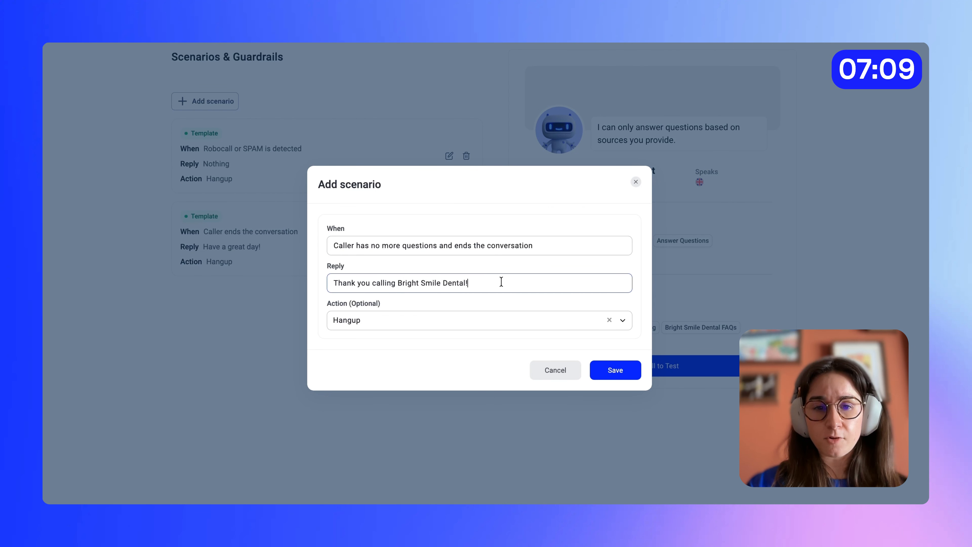
type("Have a g")
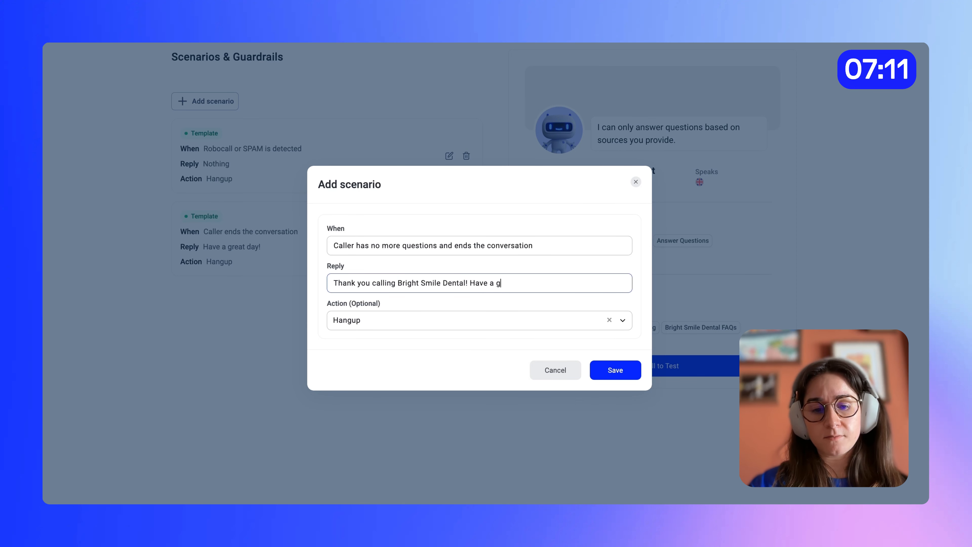
type("reat day!")
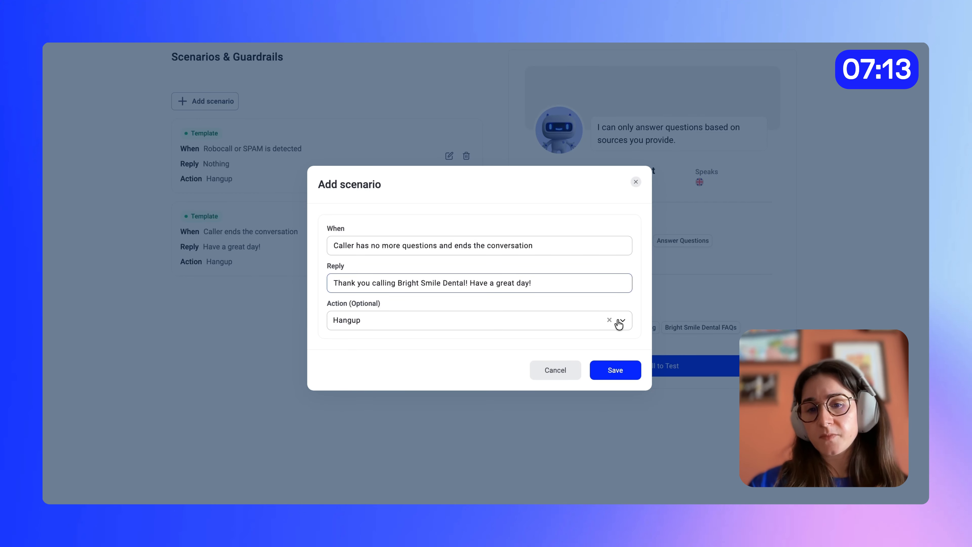
left_click(615, 369)
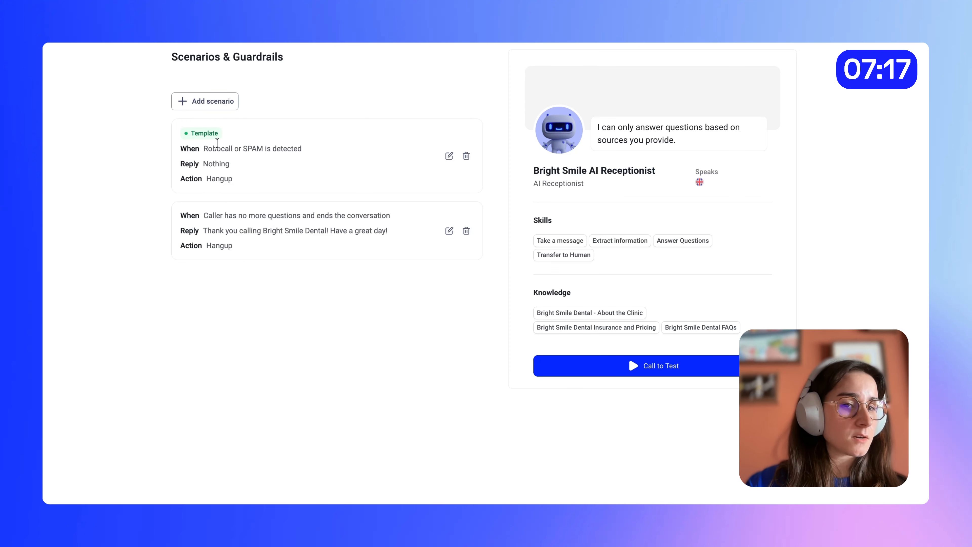
- Start a new scenario with the trigger "Caller idle 15+ seconds"
left_click(216, 108)
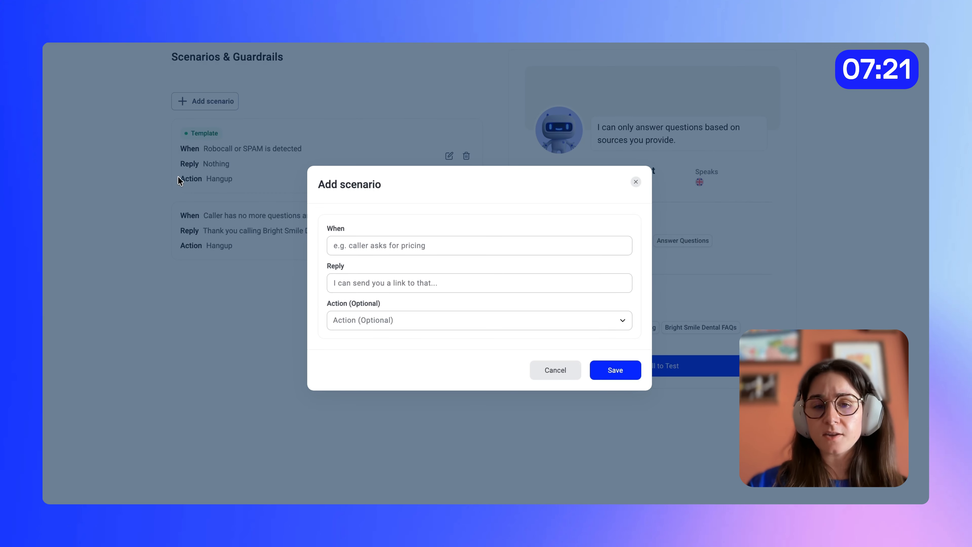
left_click(368, 246)
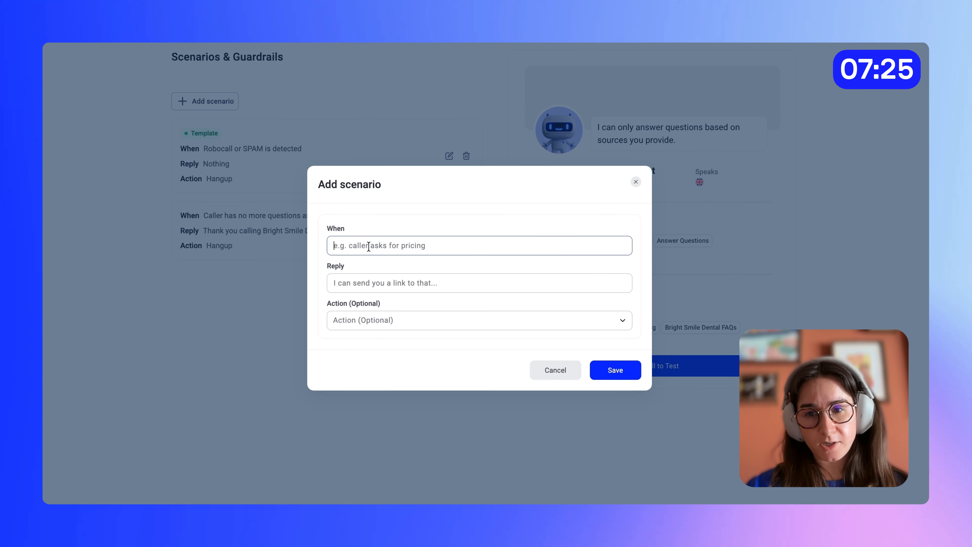
type("Caller idle 15+ seconds")
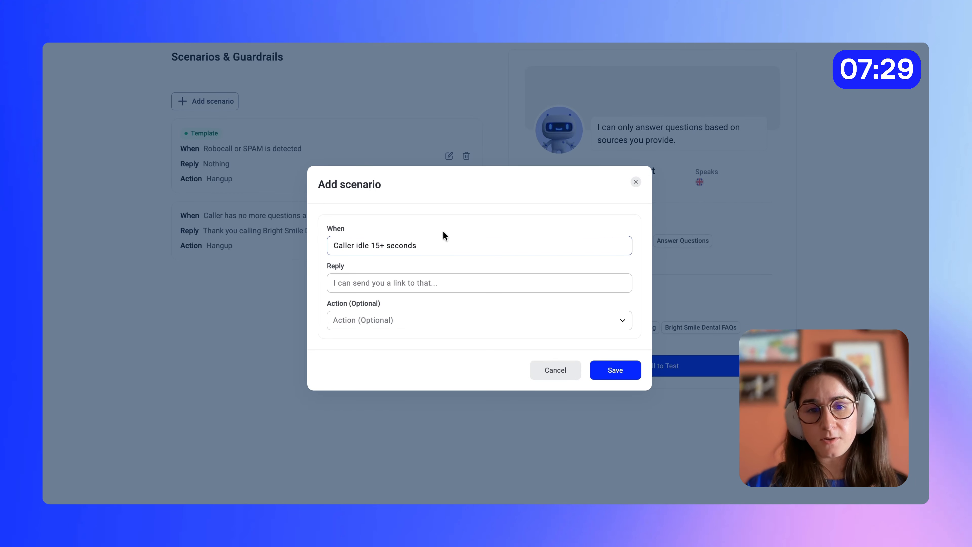
key("ctrl+a")
key("BackSpace")
key("ctrl+z")
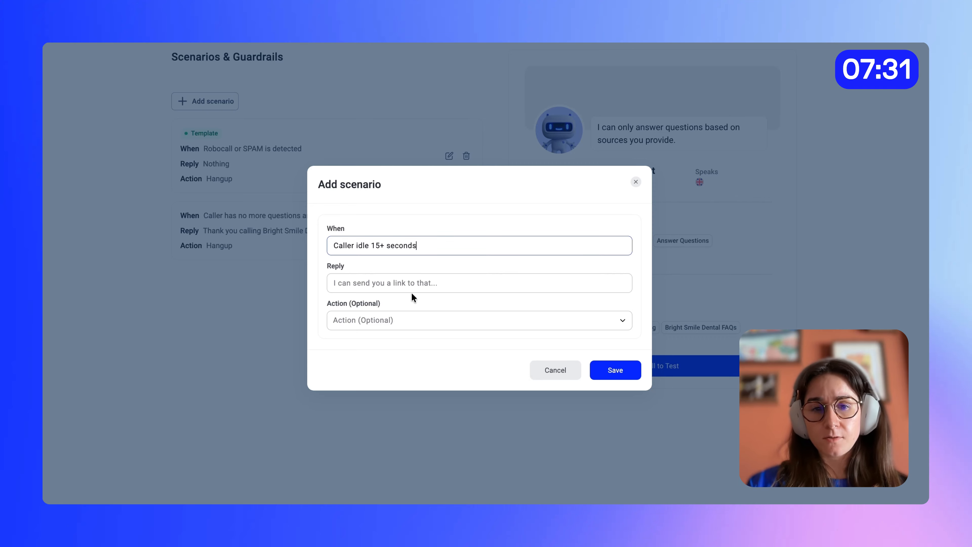
- Set the reply to "I haven't heard anything — are you still there? Feel free to call back anytime." with the Hangup action, and save the scenario
left_click(347, 284)
type("I haven't heard anything — are you still there? Feel free to call back anytime.")
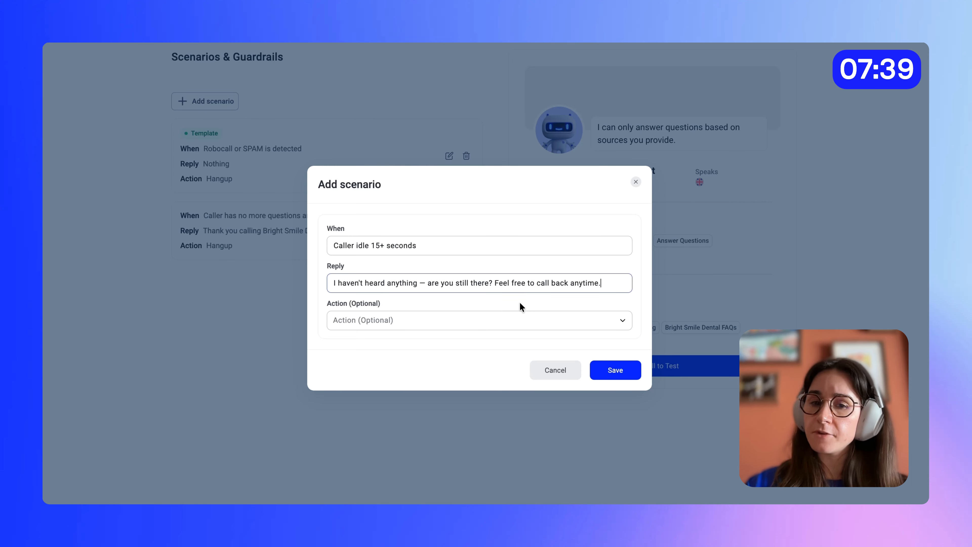
left_click(367, 323)
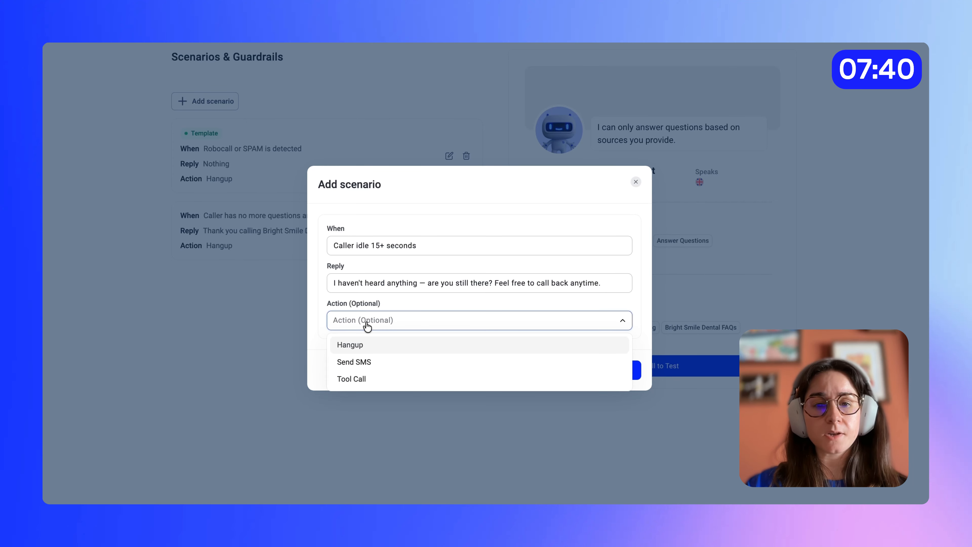
left_click(371, 348)
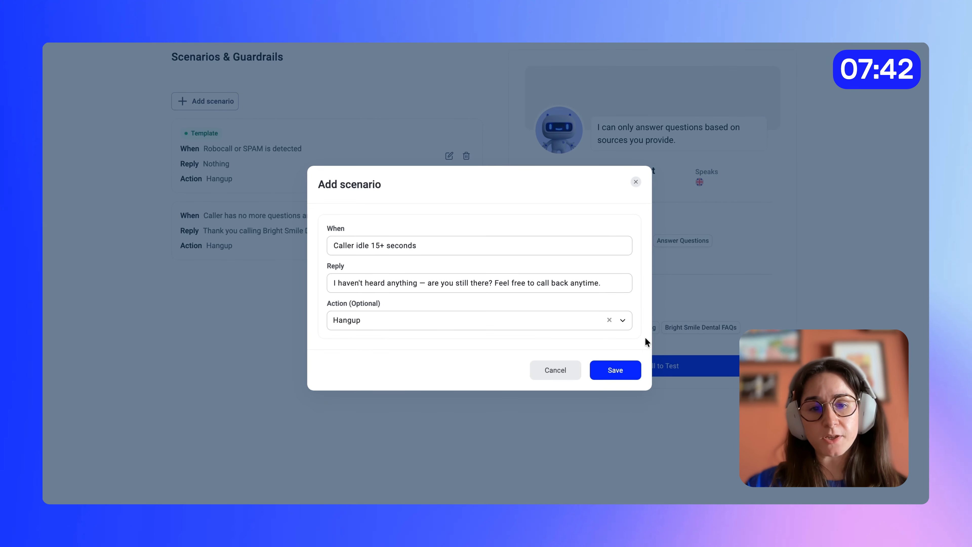
left_click(616, 370)
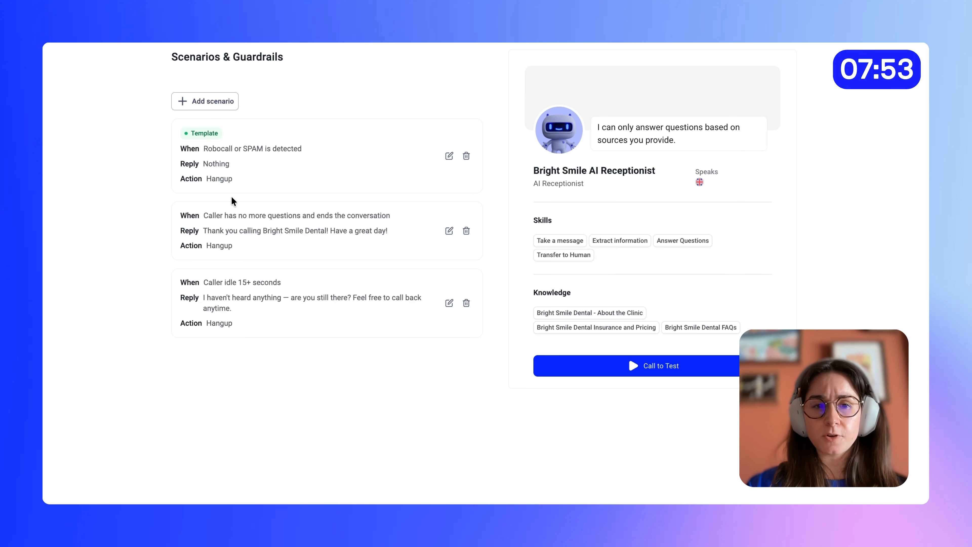
- Add a "Caller wants to leave a message" scenario with the reply "Of course — go ahead and I'll make sure it gets passed on." and save it
left_click(216, 104)
left_click(358, 248)
type("Caller wants to leave a message")
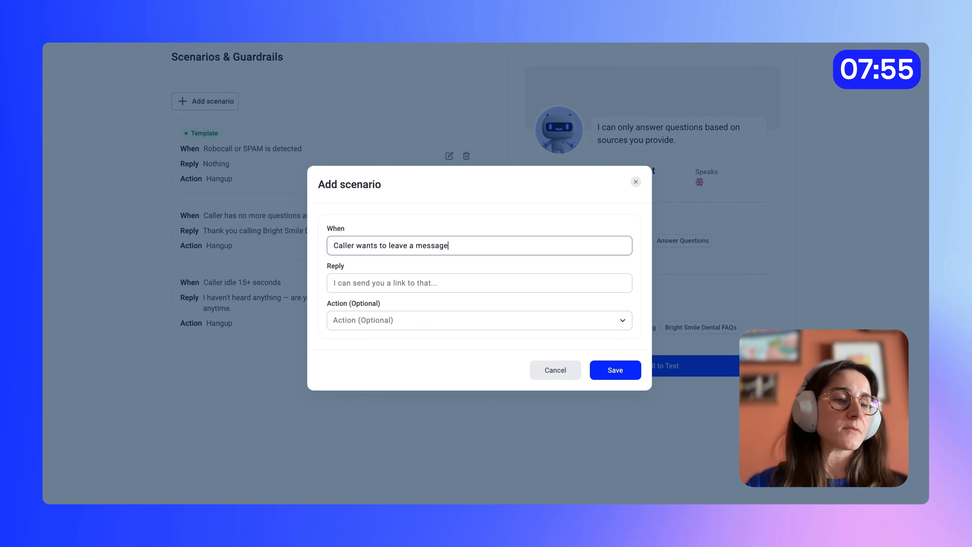
left_click(362, 282)
type("Of course — go ahead and I'll make sure it gets passed on.")
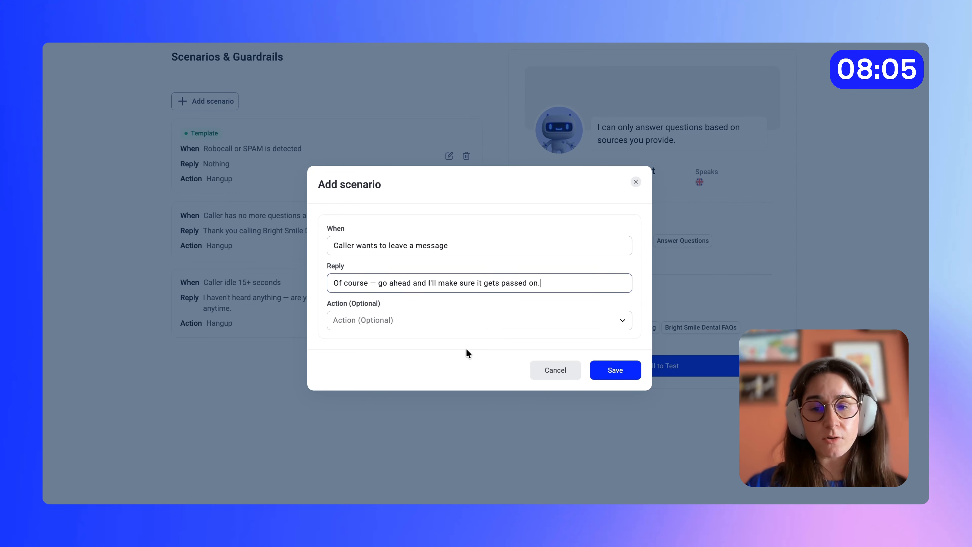
left_click(611, 371)
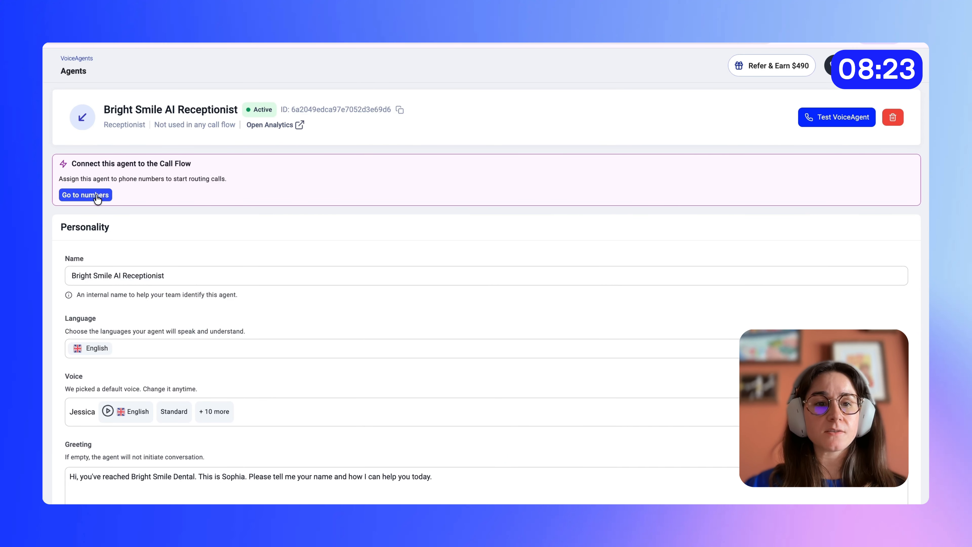
- Go to the phone number's call flow and add a Voice agent action named "Bright Smile AI Receptionist" after the number
left_click(96, 195)
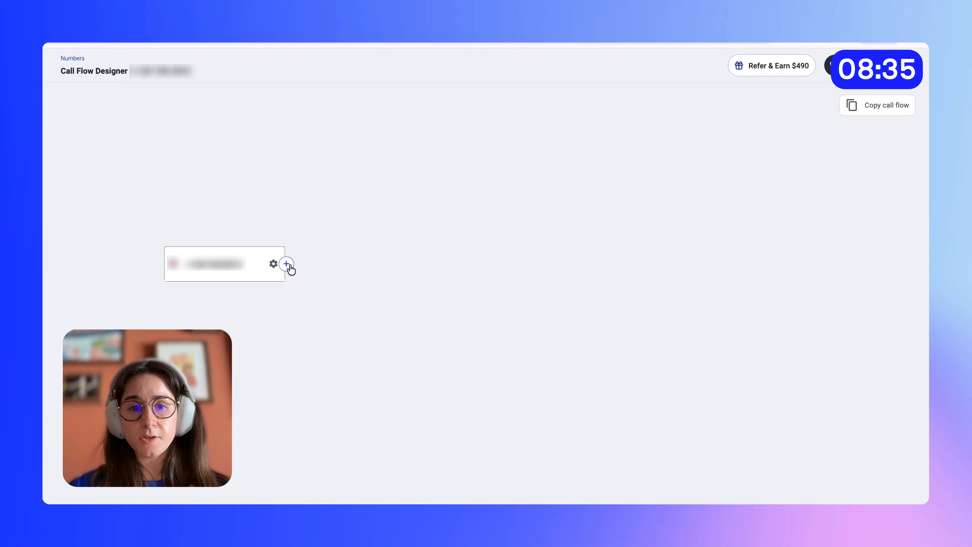
left_click(289, 265)
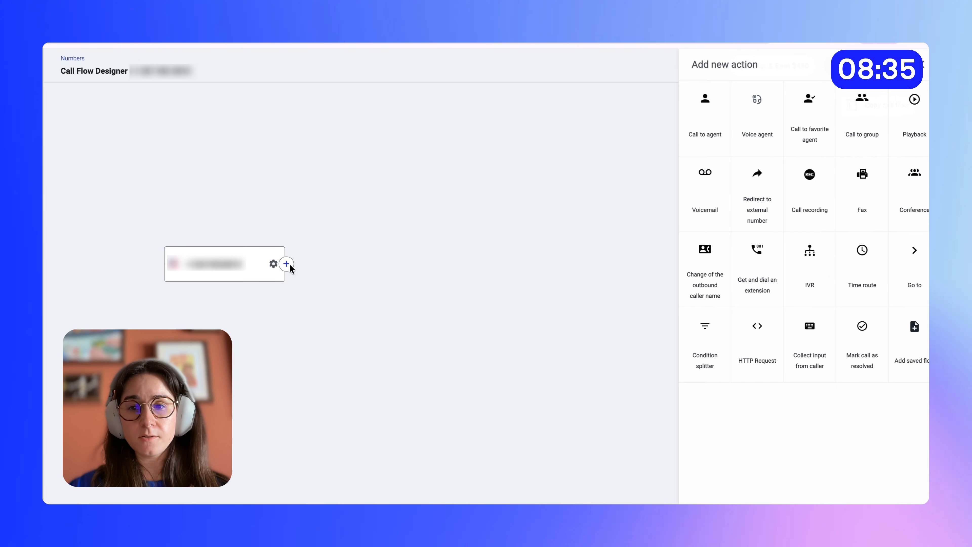
left_click(740, 119)
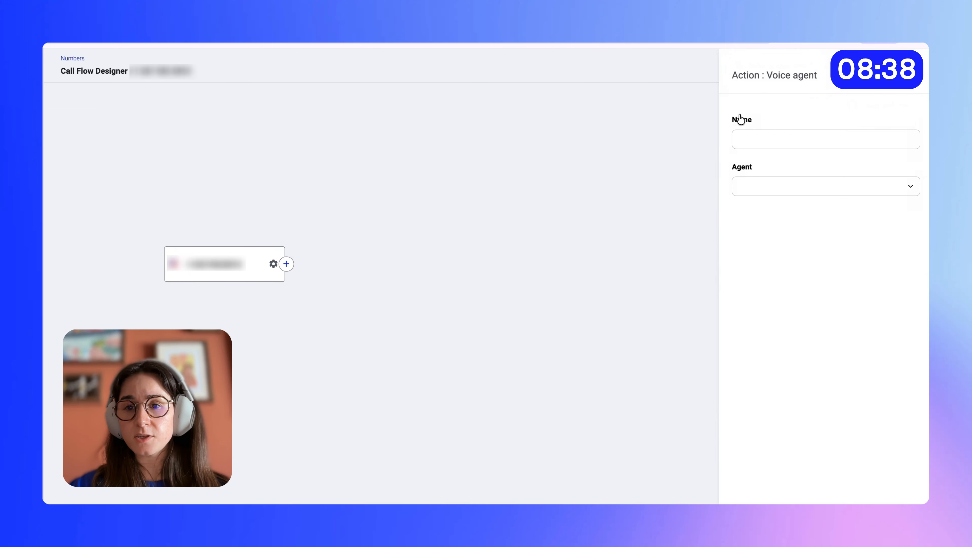
left_click(751, 140)
type("Bright Smile A")
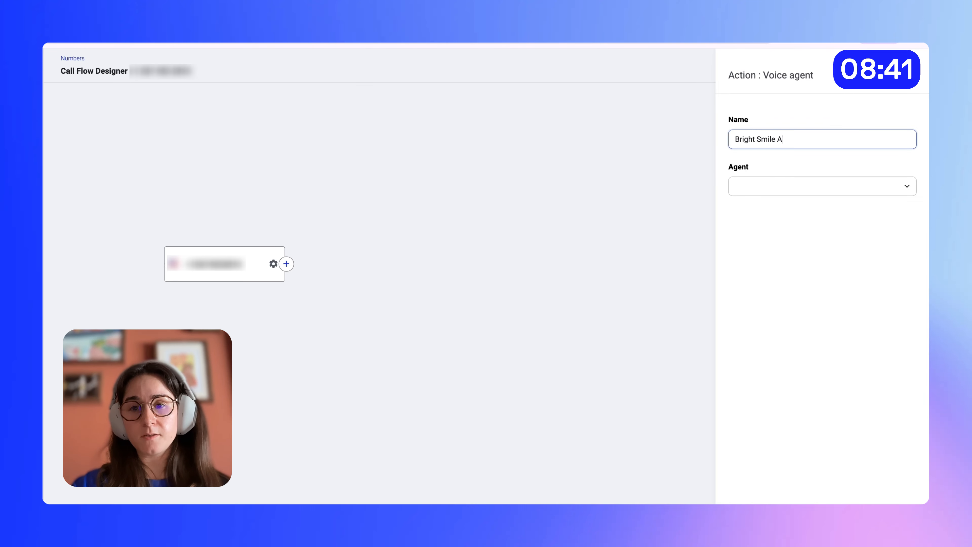
type("I Receptio")
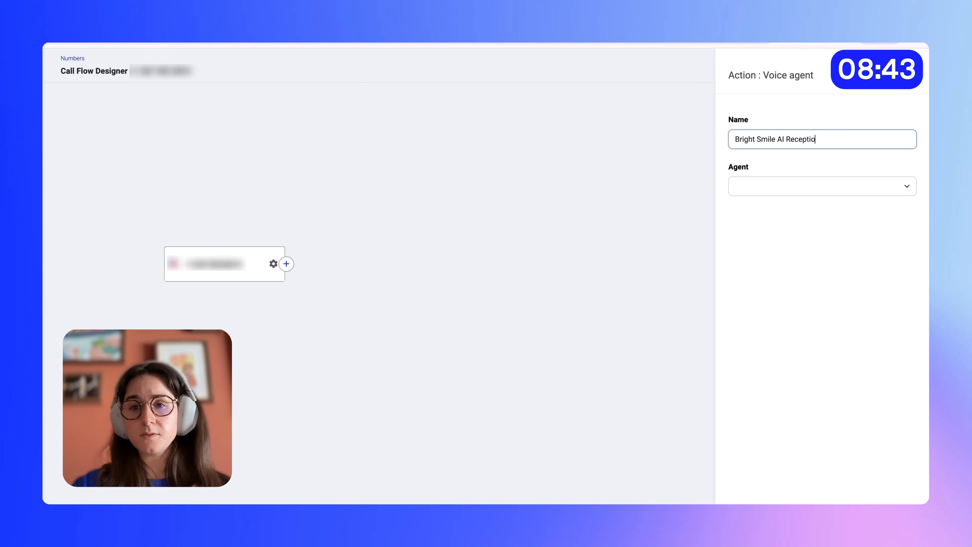
type("nist")
- Find the Bright Smile AI Receptionist agent and assign it to the Voice agent action
left_click(786, 190)
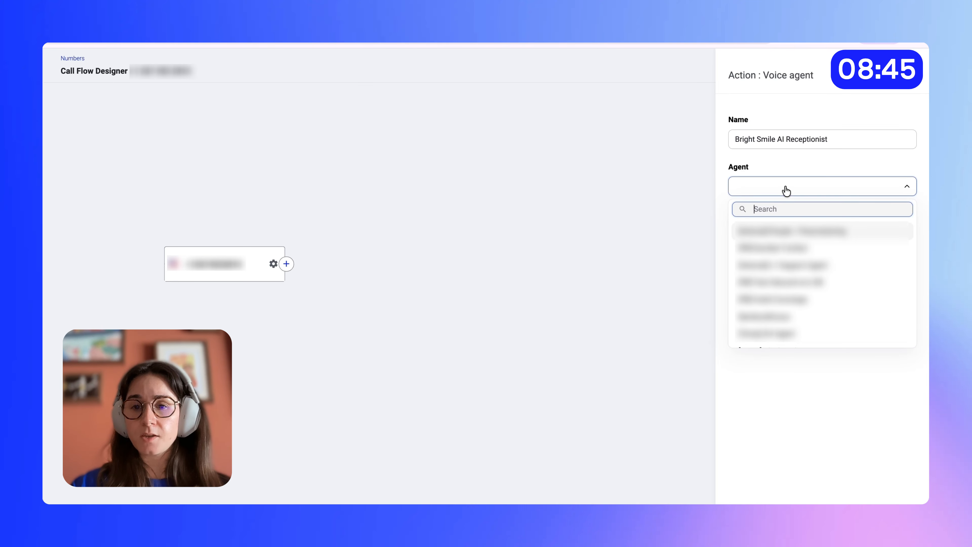
type("Bright Smil")
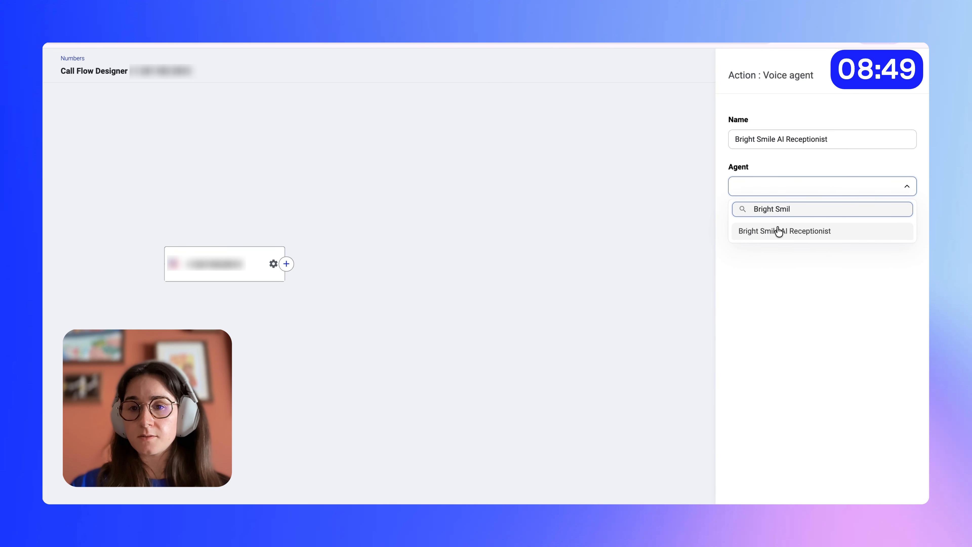
left_click(777, 228)
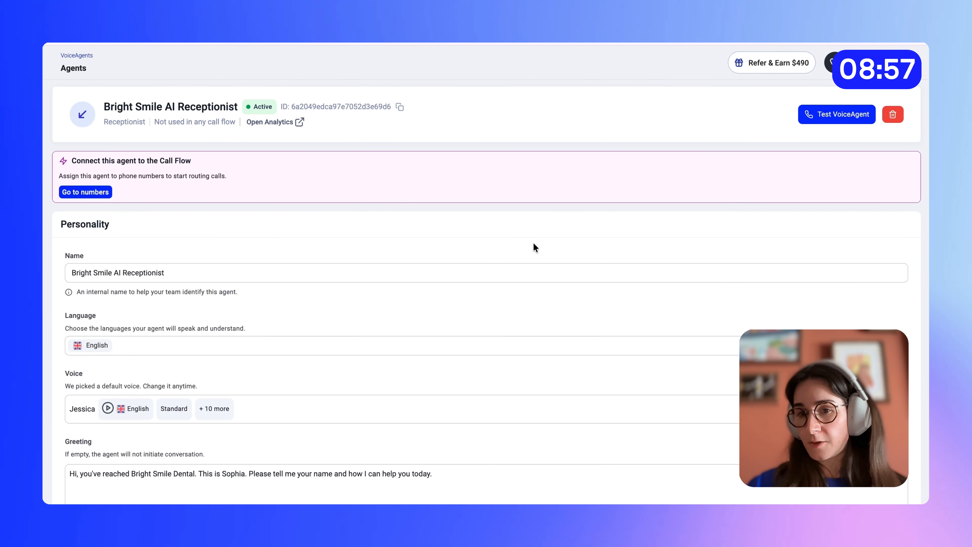
- Review the Bright Smile AI Receptionist's personality, knowledge sources and skills, including the options for adding knowledge files
scroll(509, 231, "down", 3)
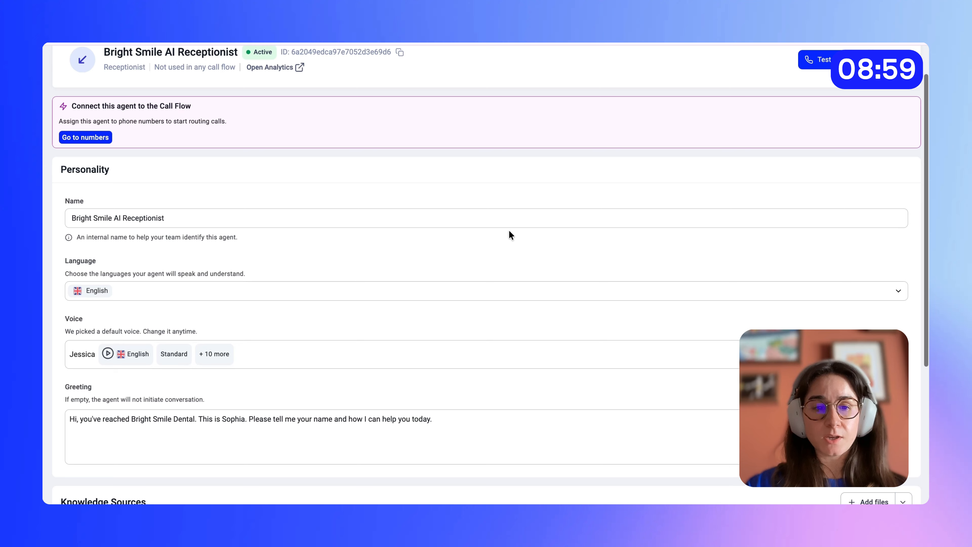
scroll(509, 233, "down", 7)
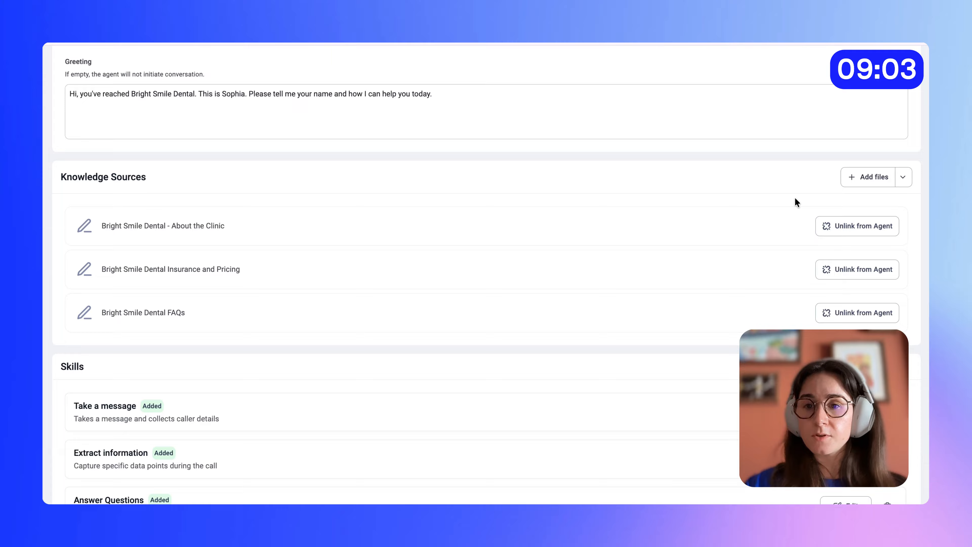
left_click(903, 181)
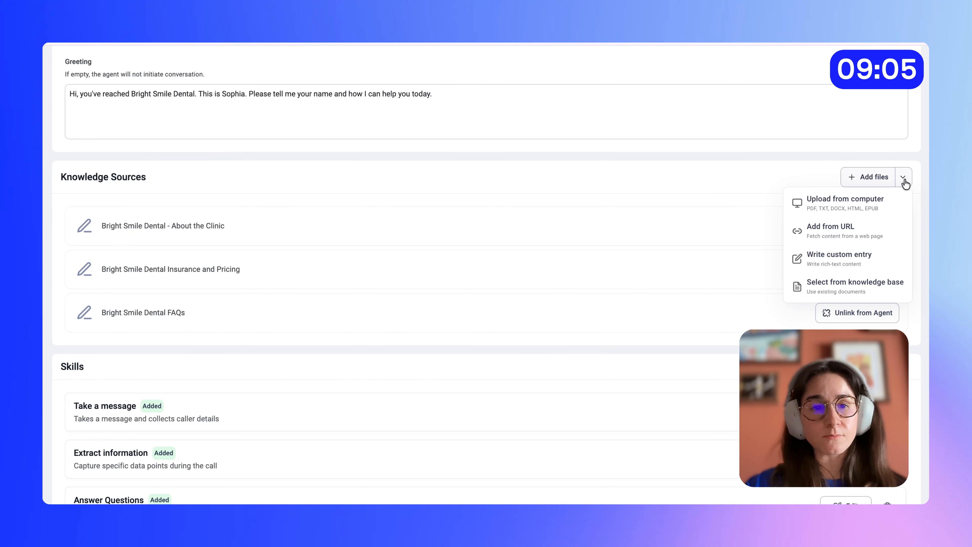
left_click(903, 183)
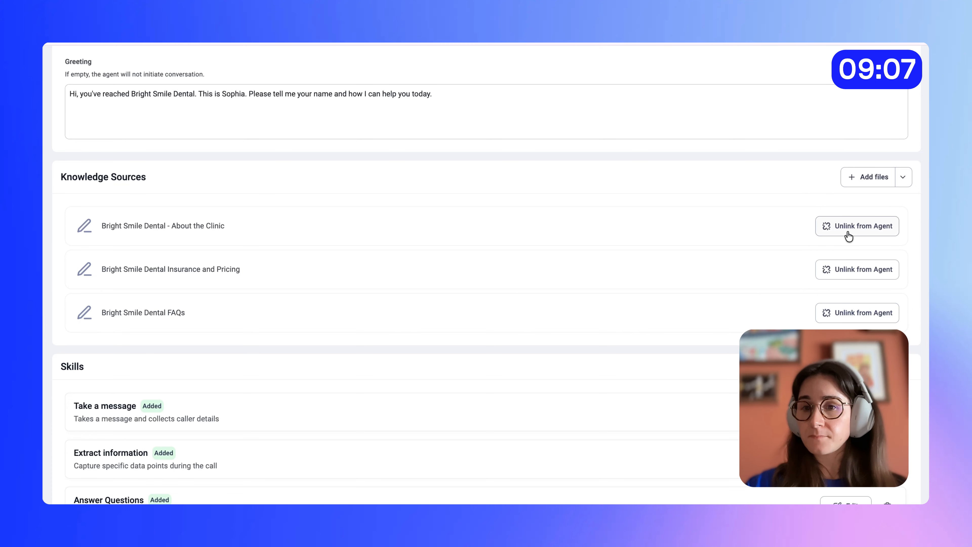
scroll(833, 283, "down", 1)
scroll(768, 282, "up", 3)
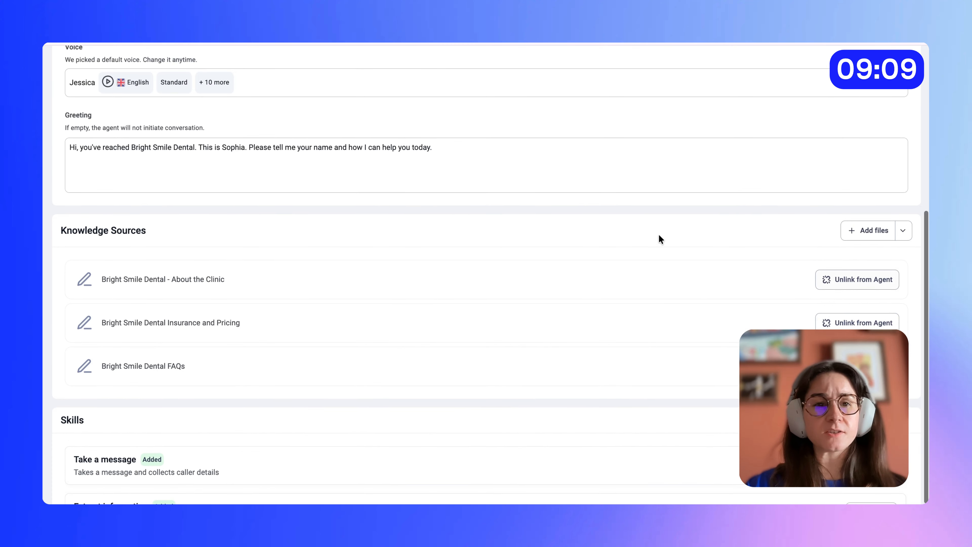
scroll(581, 168, "down", 6)
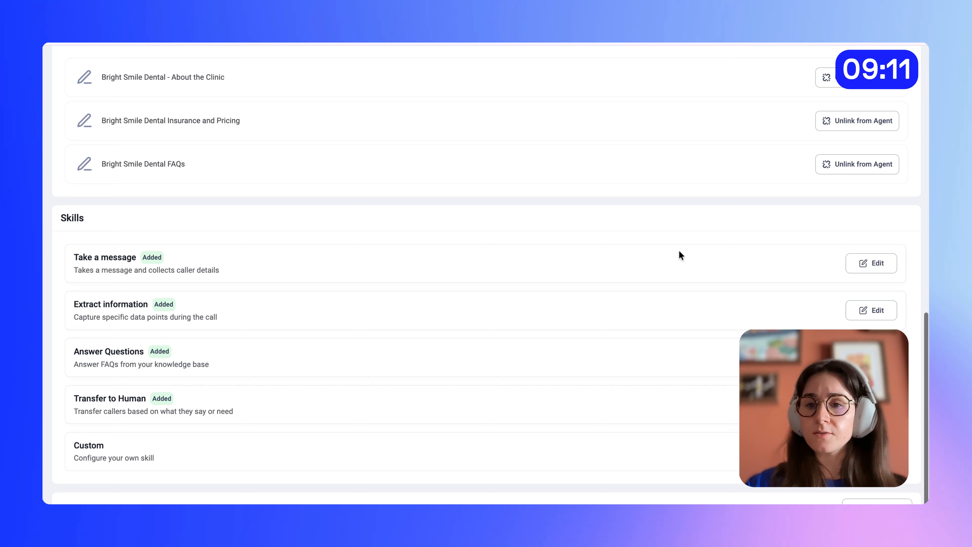
scroll(564, 400, "up", 12)
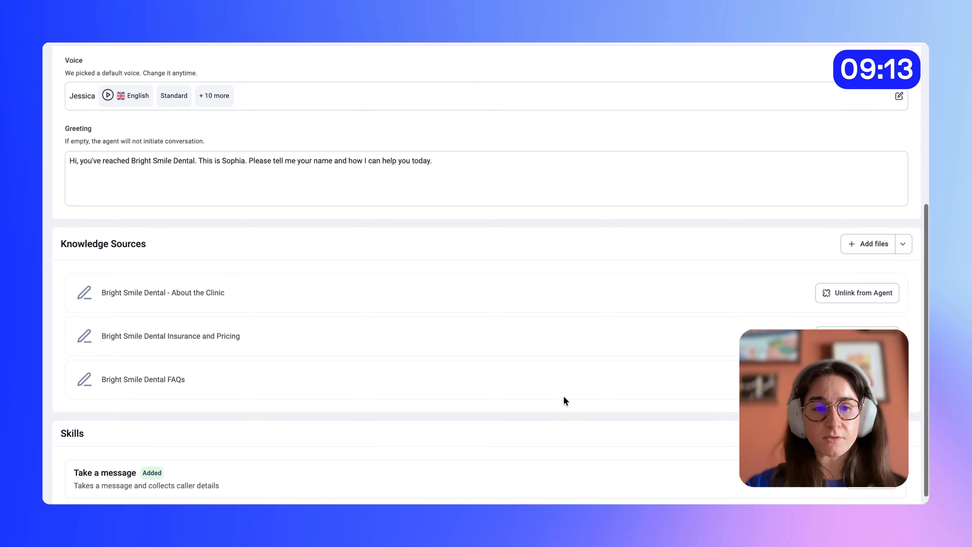
scroll(563, 395, "up", 1)
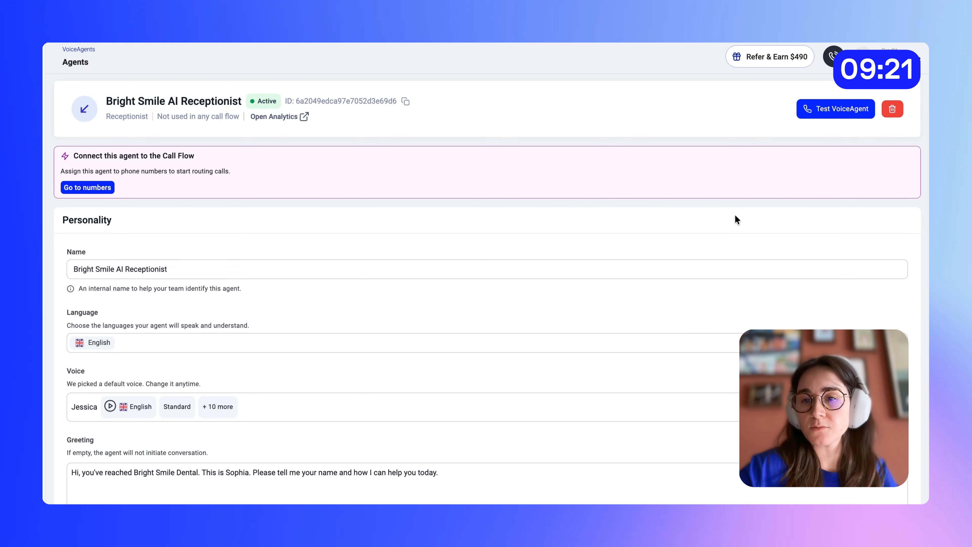
- Open the live test call for the VoiceAgent and replace the number to call with the tester's own phone number
left_click(837, 110)
triple_click(434, 319)
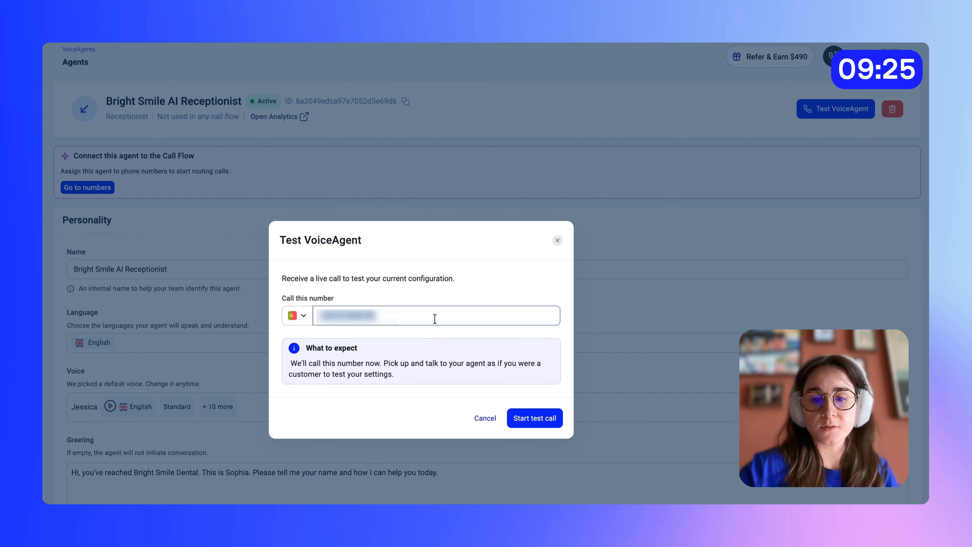
type("+351•••••••••")
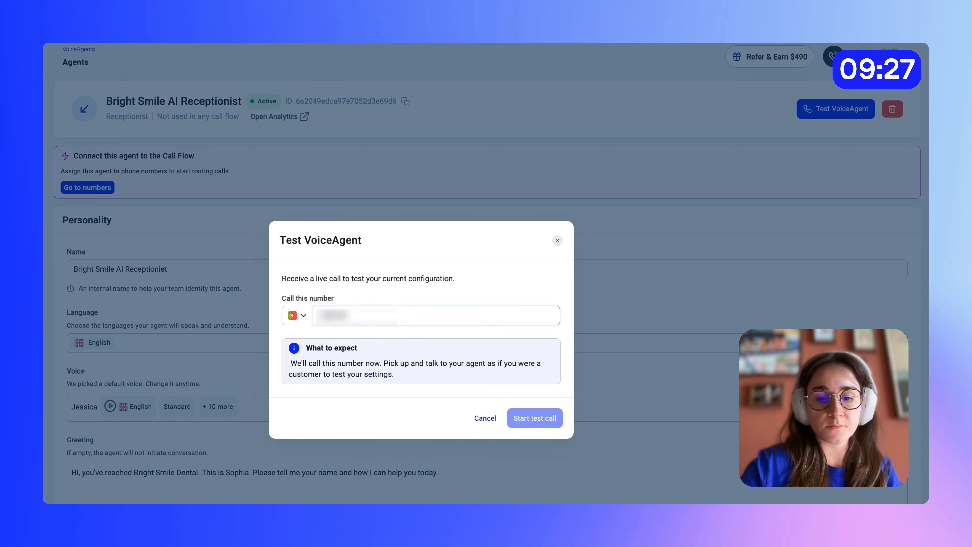